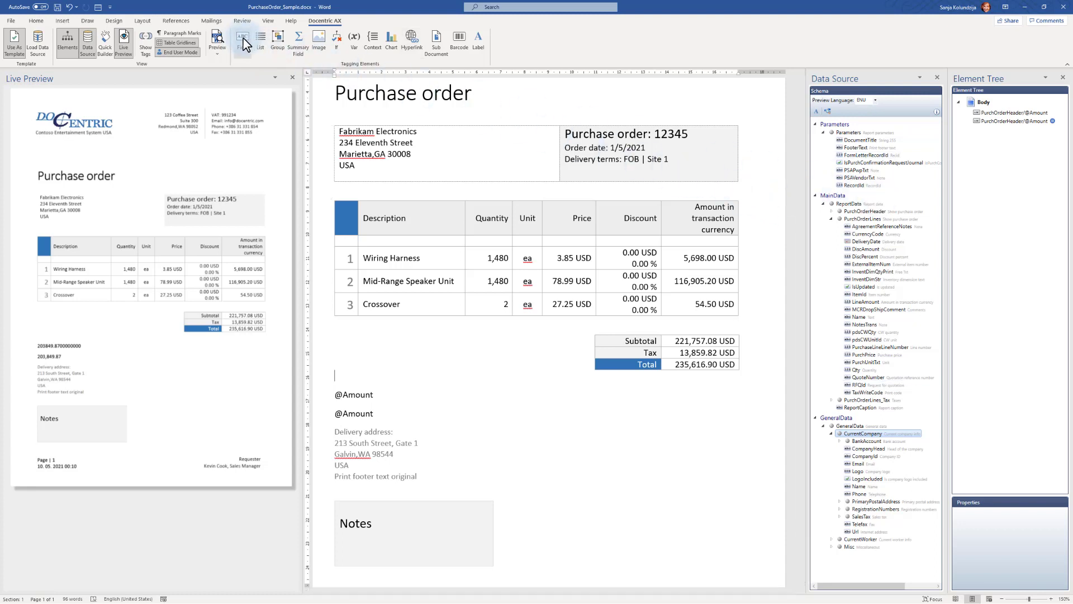
left_click(358, 394)
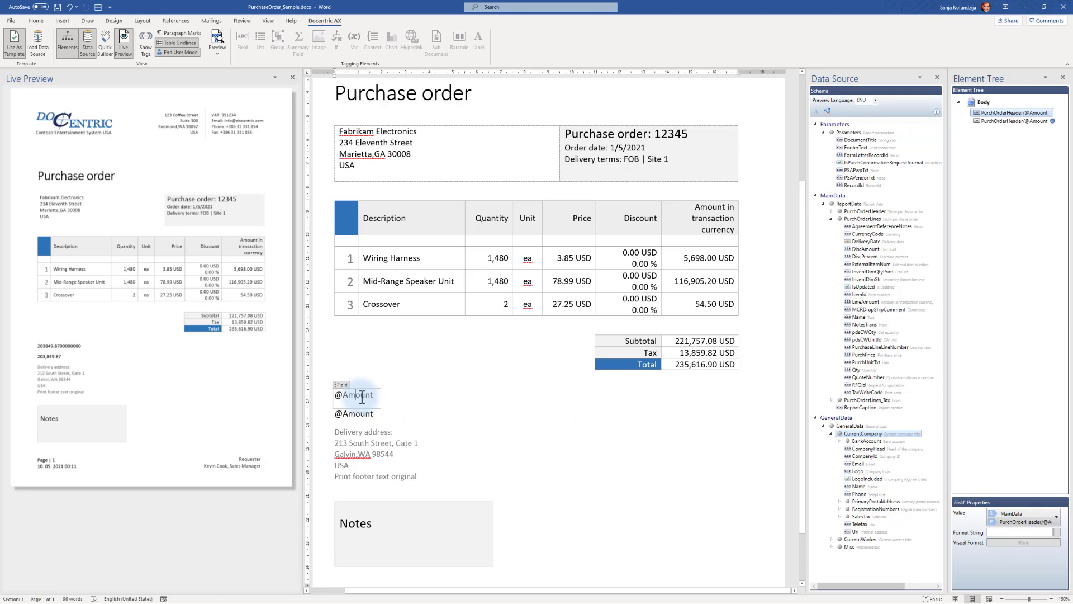
right_click(1020, 115)
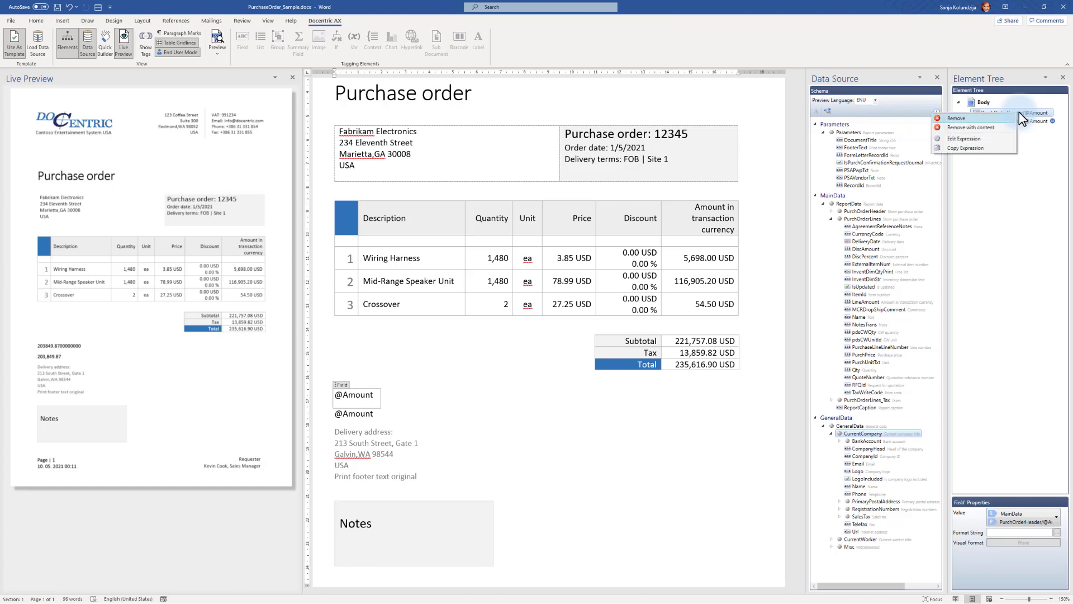
left_click(991, 139)
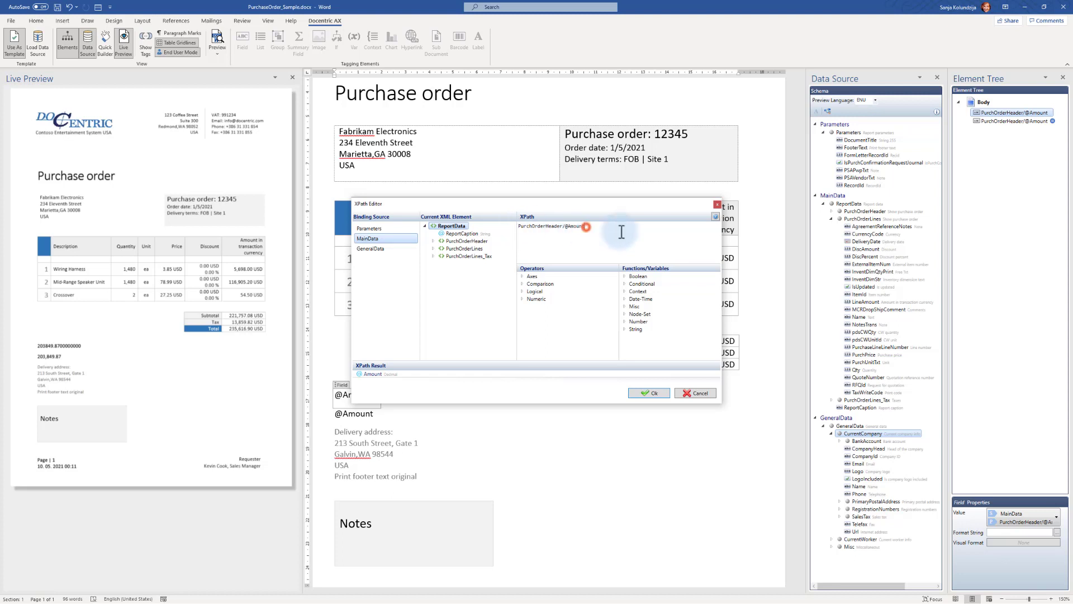
left_click(587, 229)
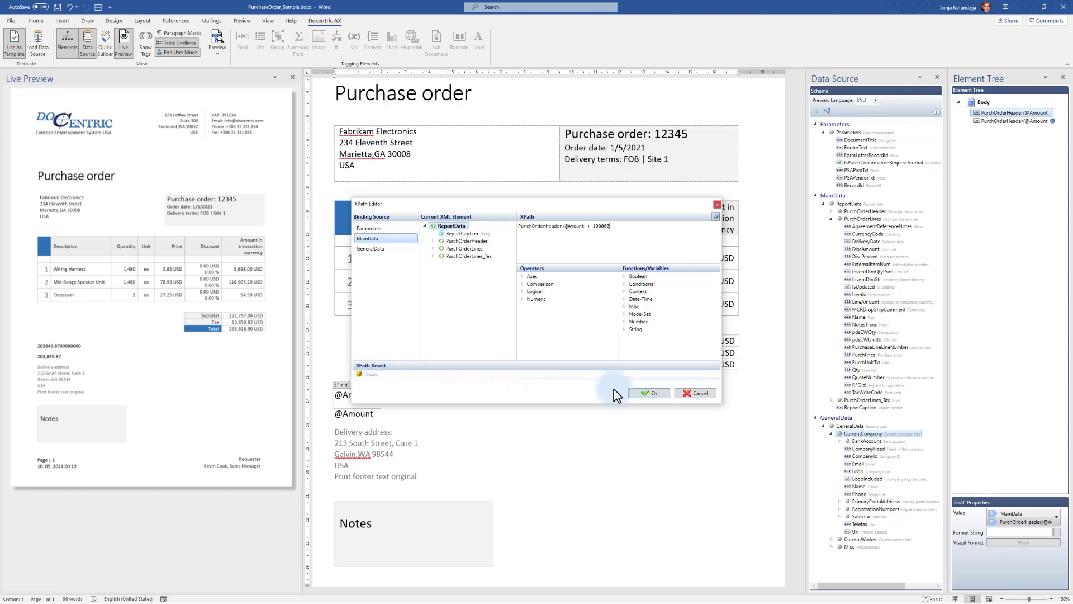
left_click(655, 391)
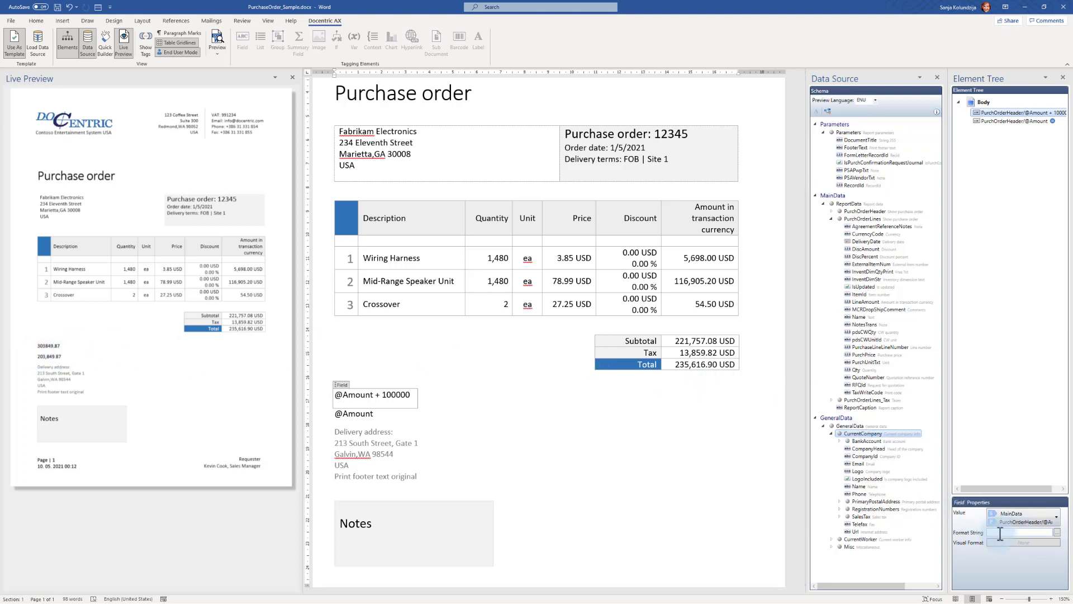
type("n2")
left_click(420, 368)
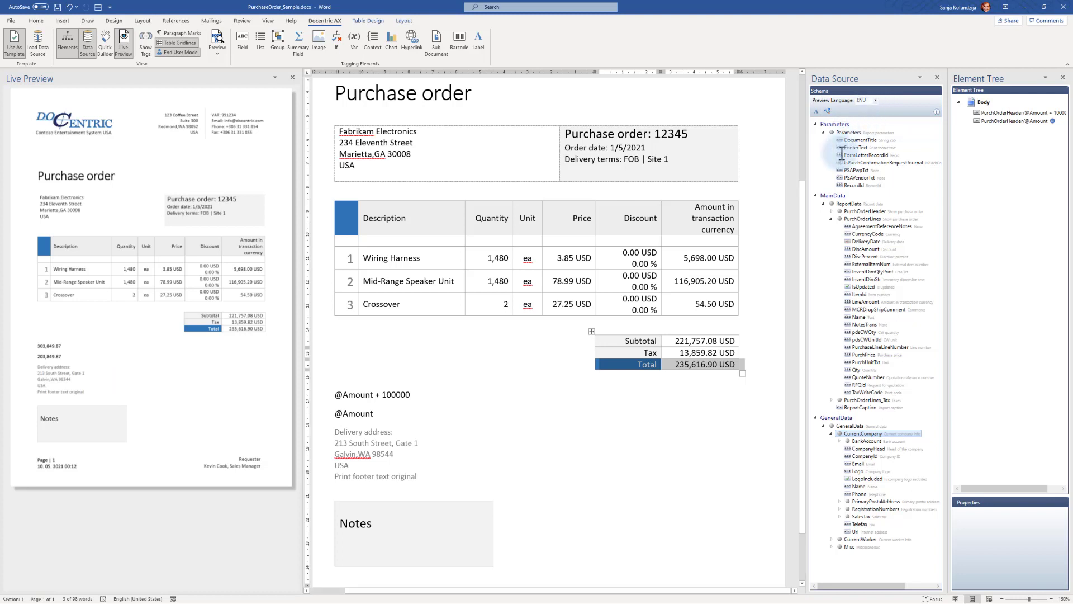
left_click(378, 394)
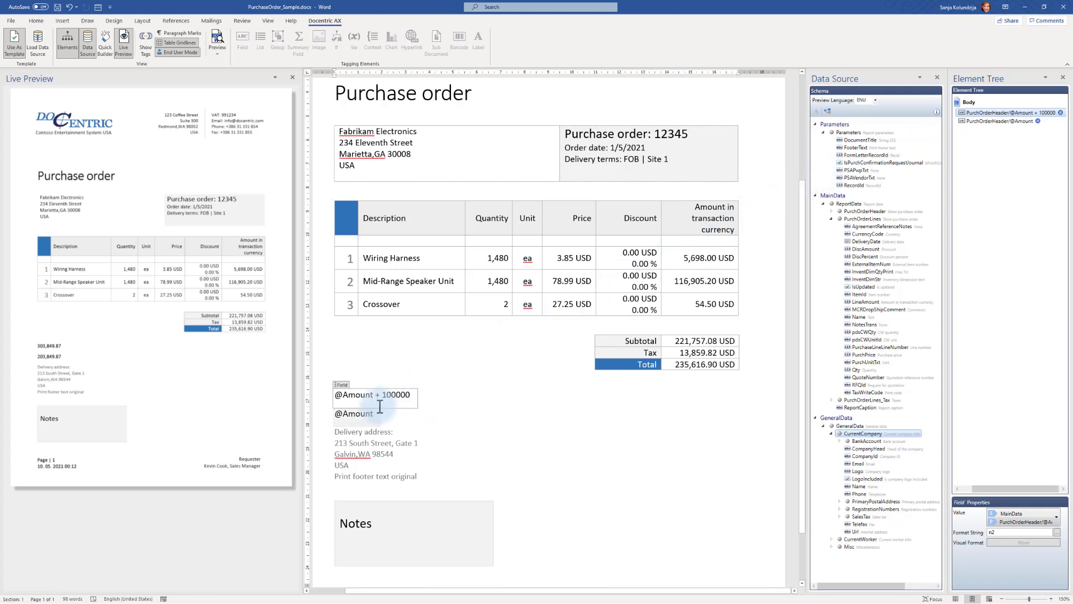
left_click(361, 414)
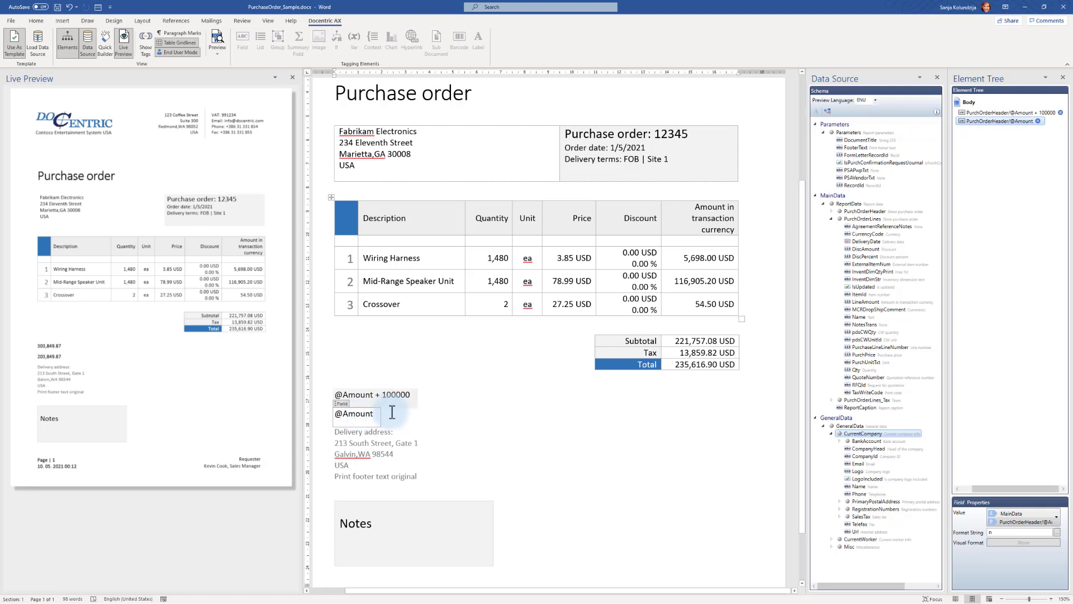
left_click(369, 414)
key("Return")
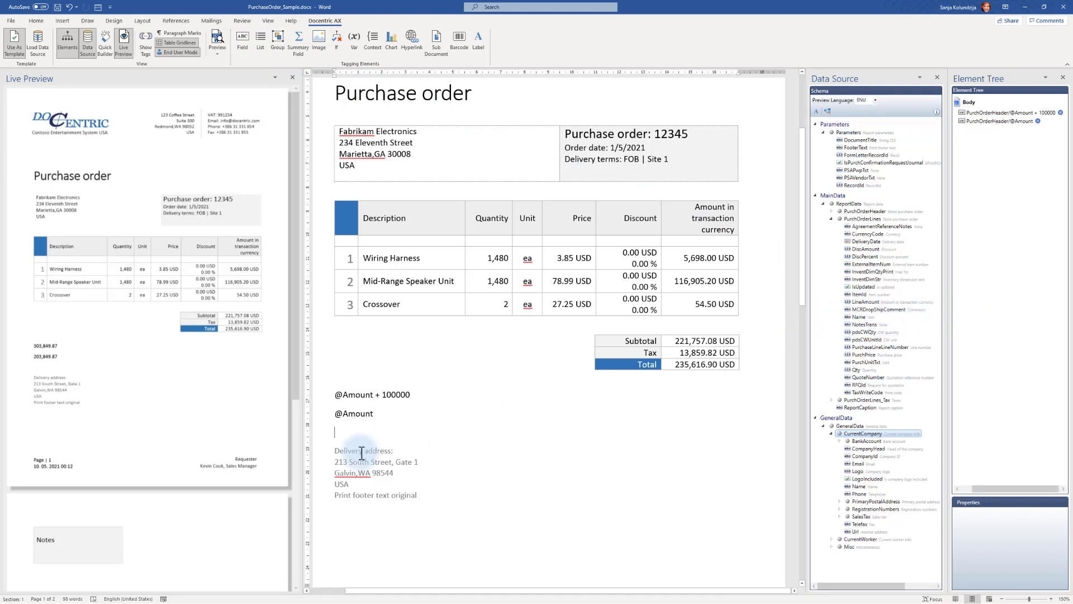
left_click(346, 439)
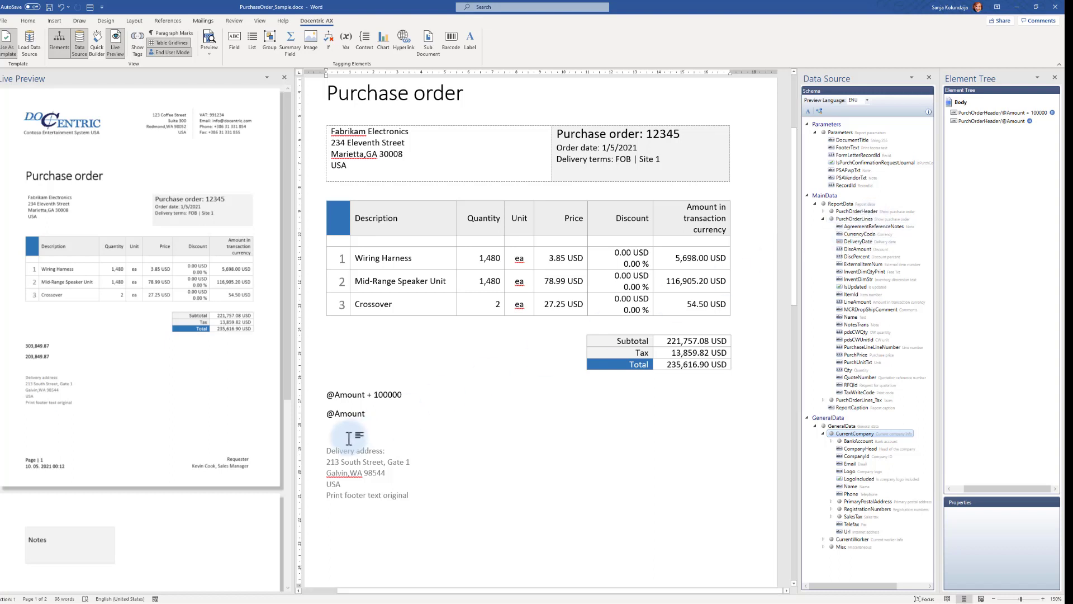
type("Re")
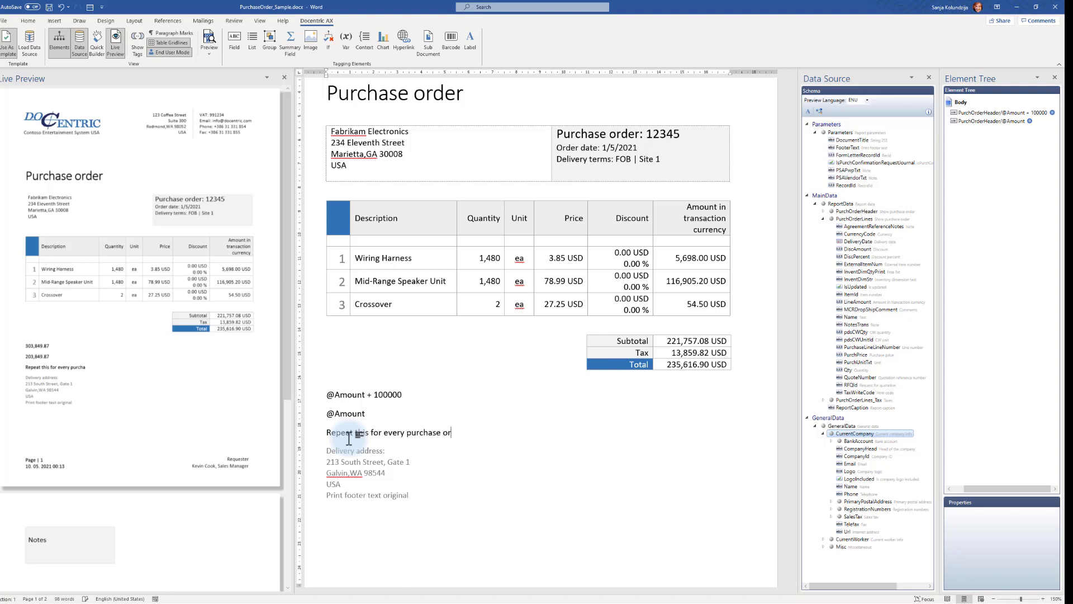
type("ine")
key("Return")
type("a")
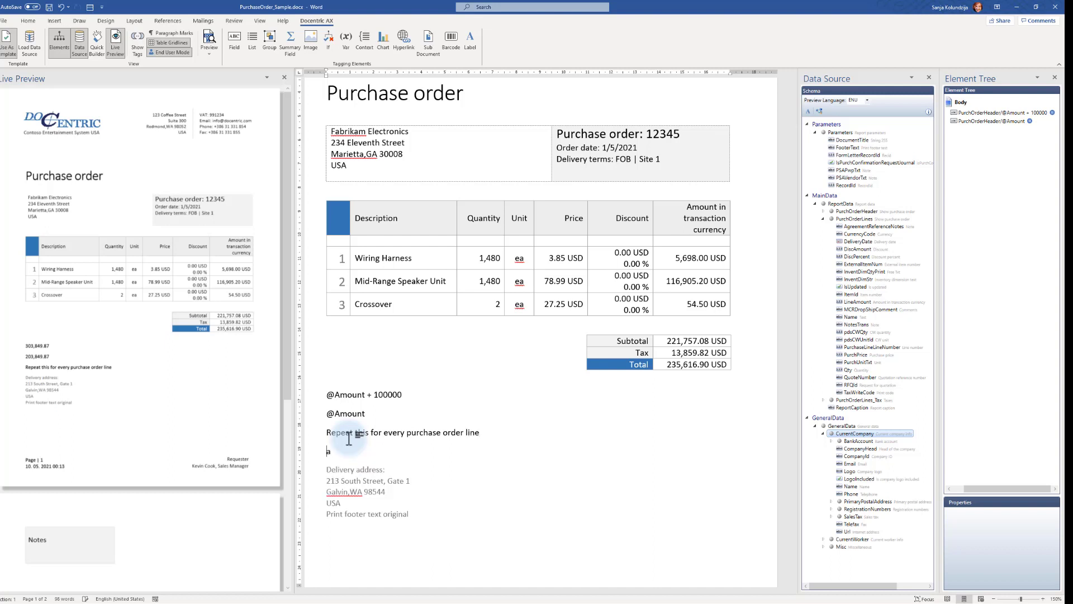
type("nd this, too")
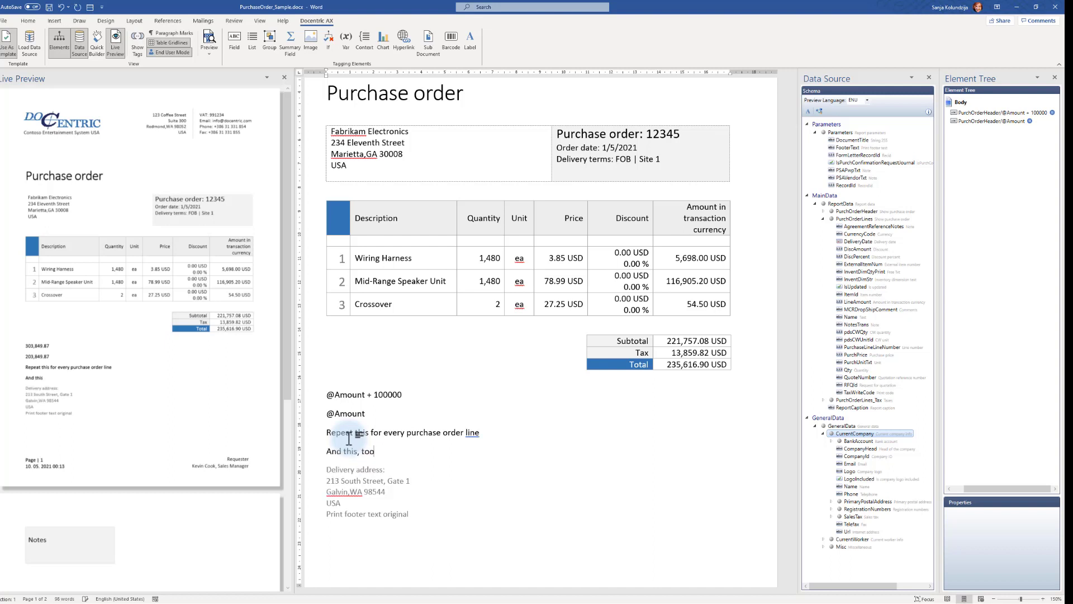
Tag the two new text lines as a List element bound to PurchOrderLines from MainData.
left_click(314, 431)
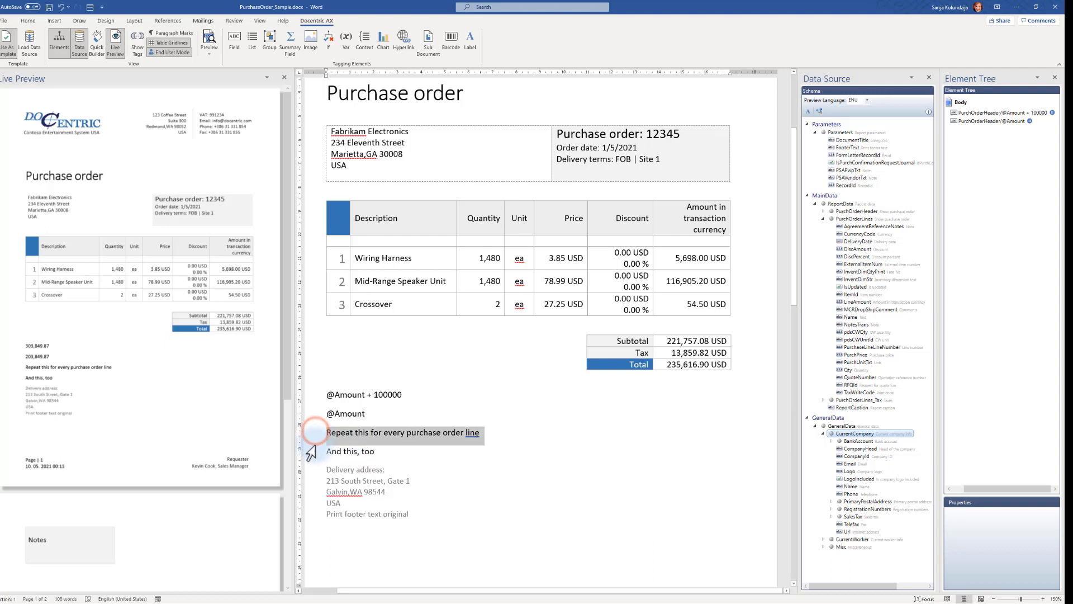
left_click(316, 455, "shift")
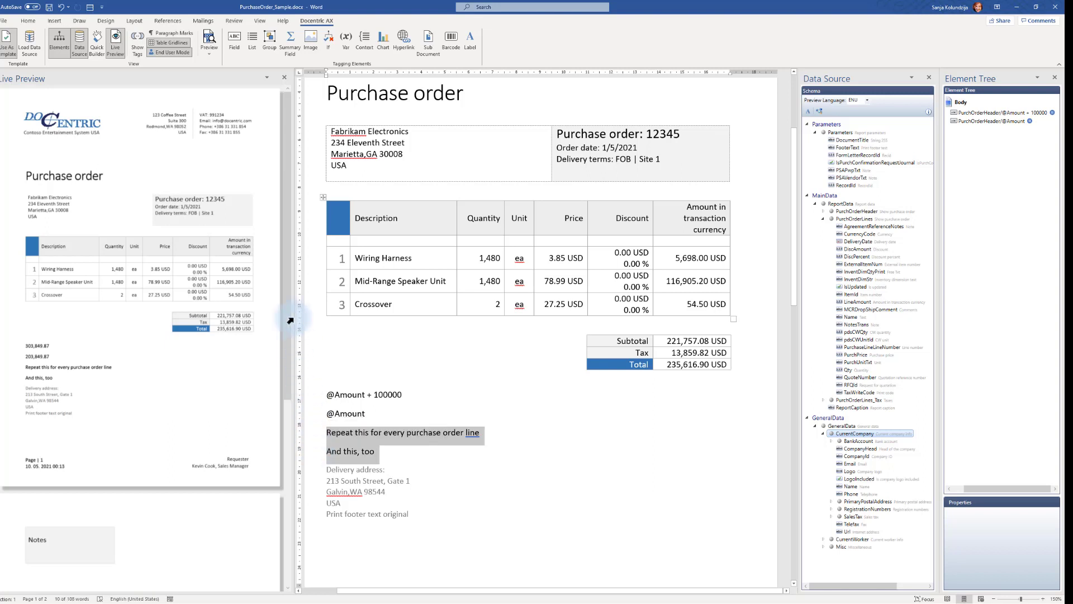
left_click(249, 43)
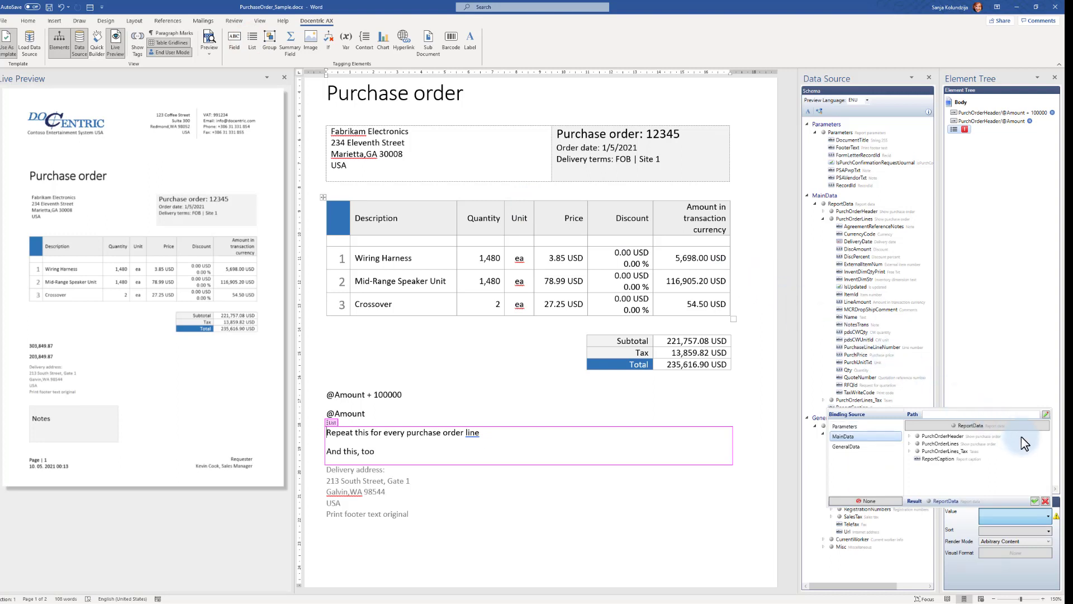
left_click(944, 444)
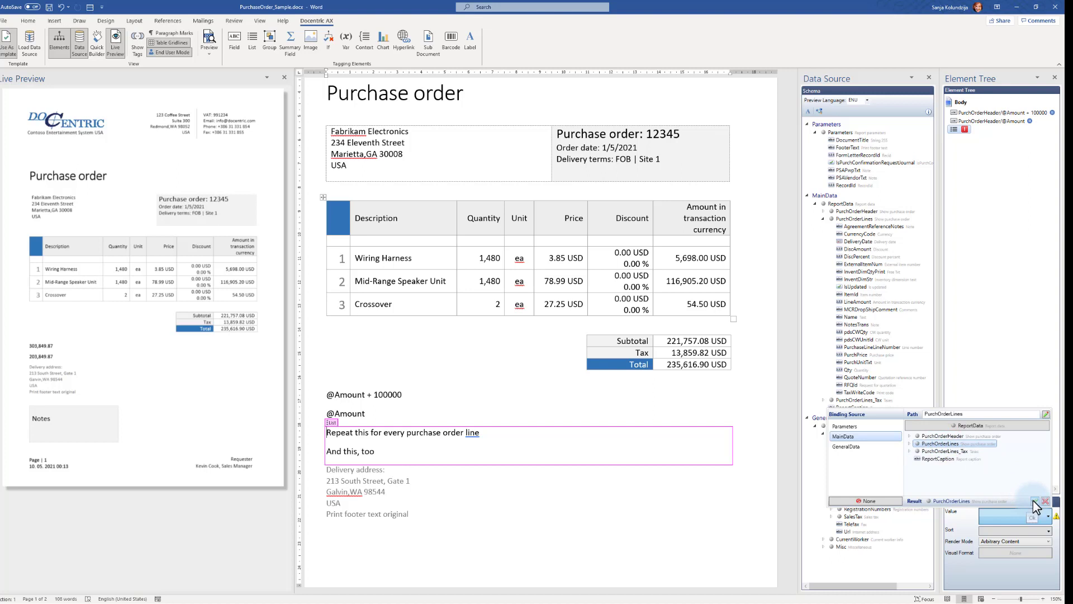
double_click(931, 444)
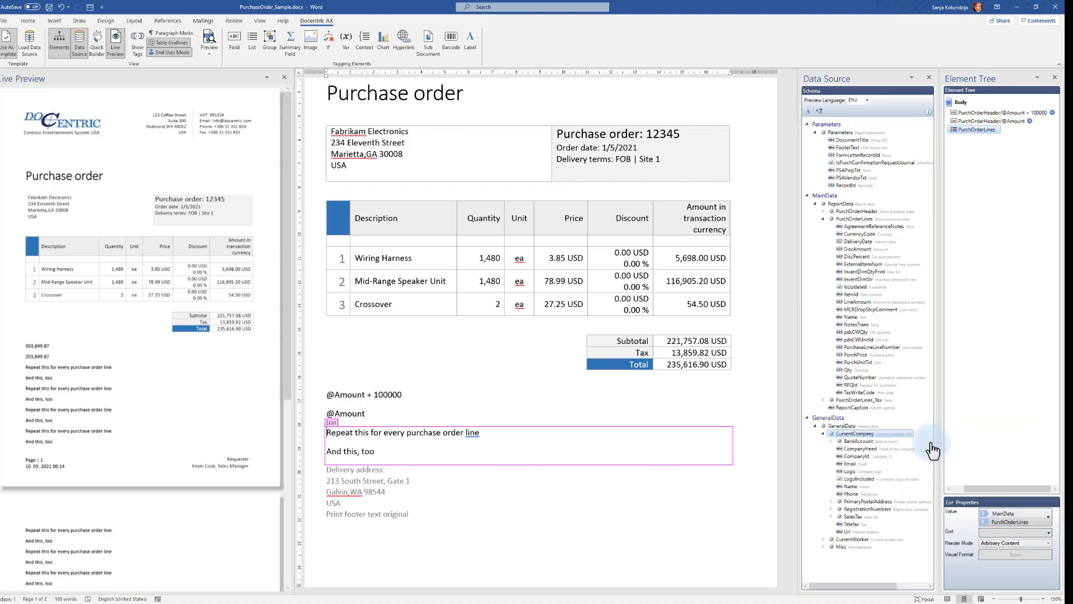
Examine the PurchOrderLines records in the MainData preview XML and close it without changes.
left_click(873, 257)
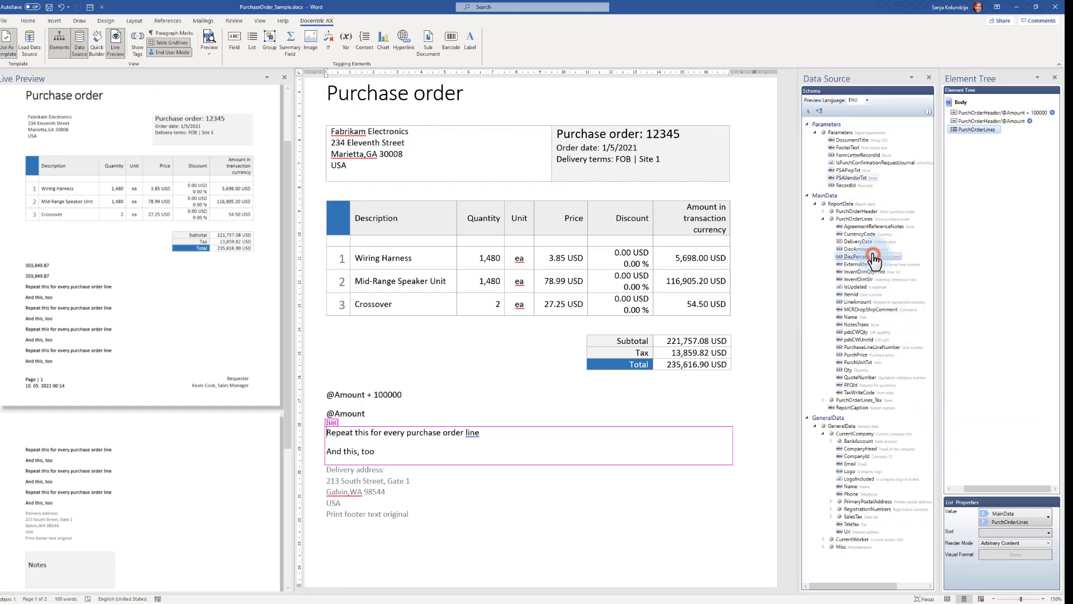
left_click(819, 111)
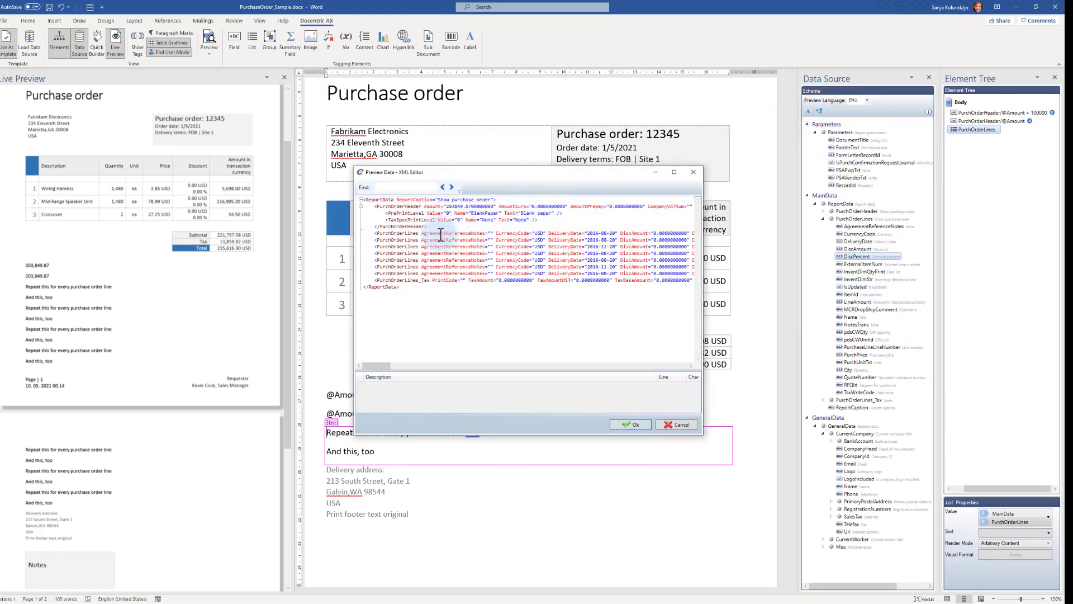
left_click_drag(441, 235, 434, 274)
left_click(676, 424)
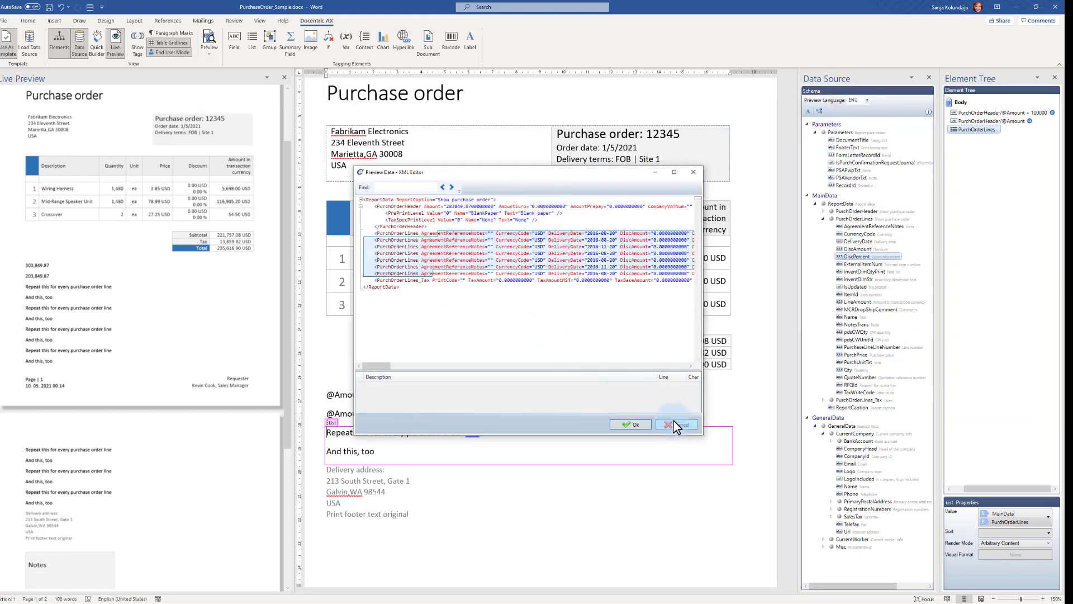
left_click(678, 425)
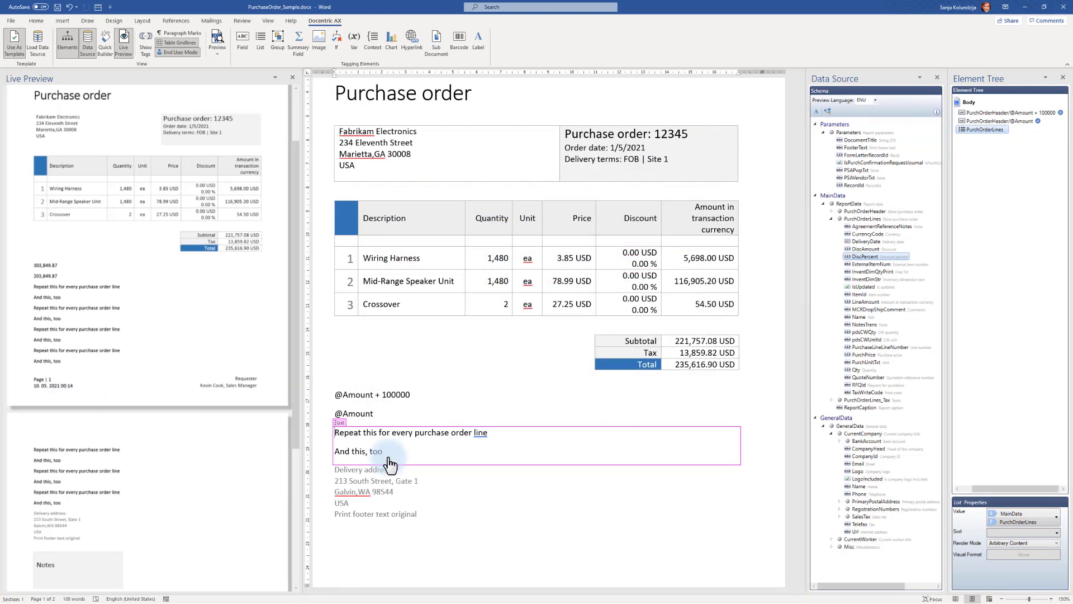
Number the "Repeat this for every purchase order line" text and make "And this, too" its second-level list item.
left_click(36, 22)
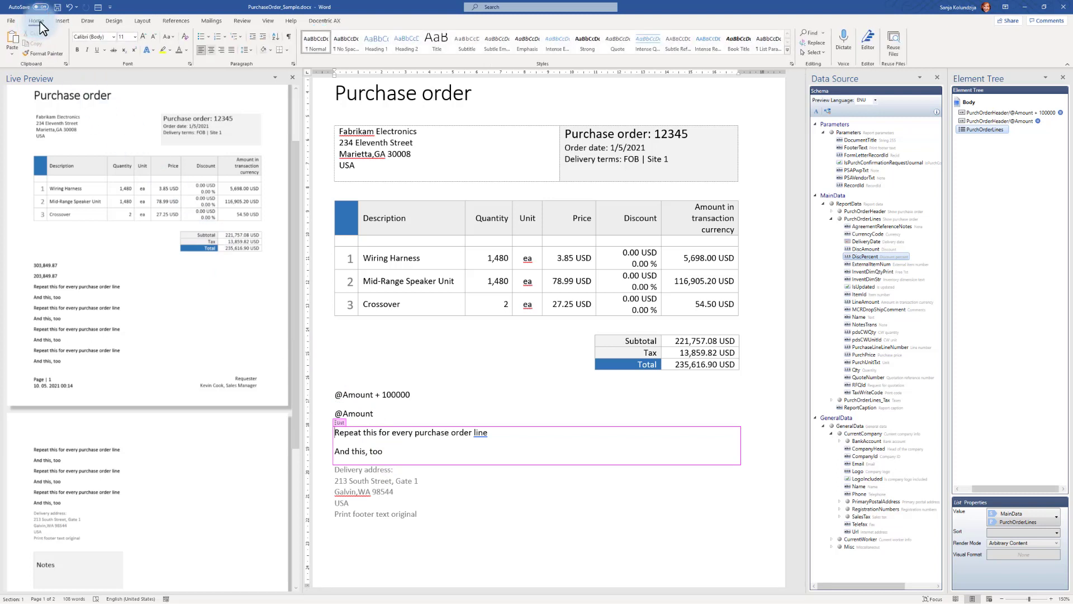
left_click(218, 37)
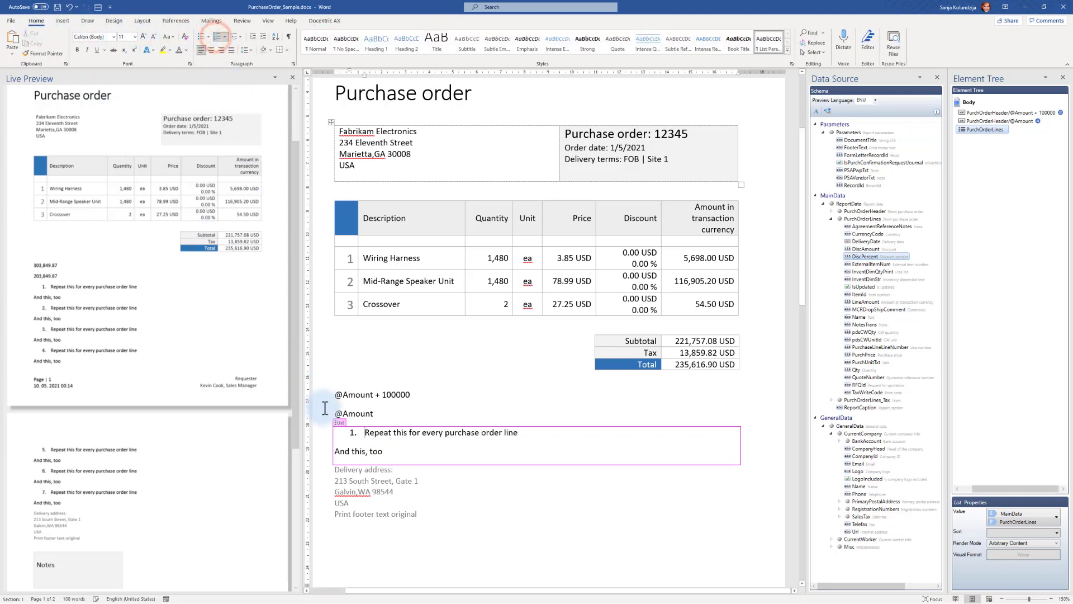
left_click(335, 451)
key("BackSpace")
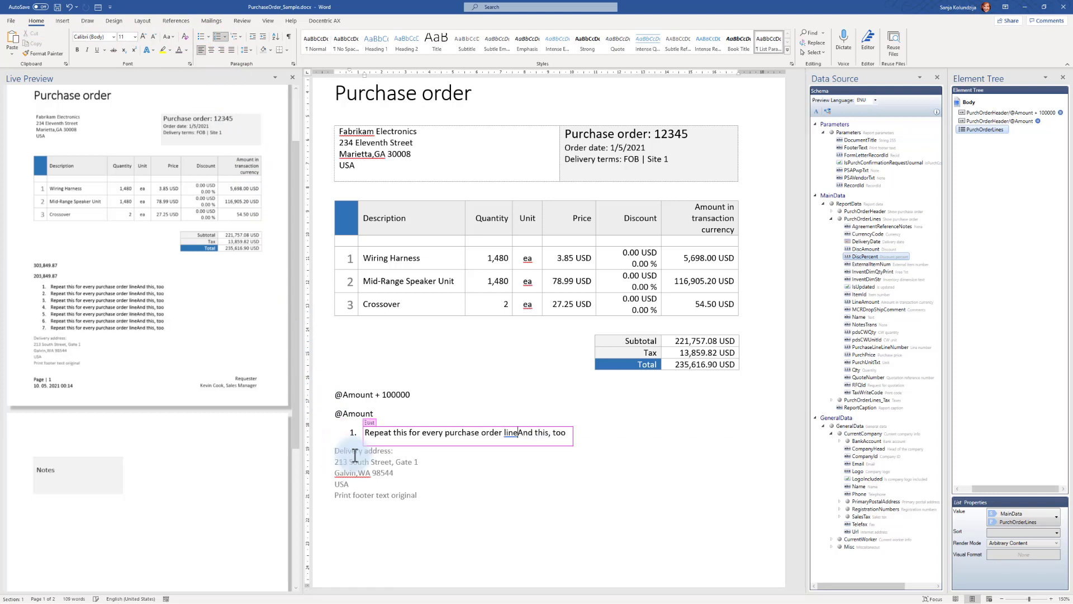
key("Return")
key("Tab")
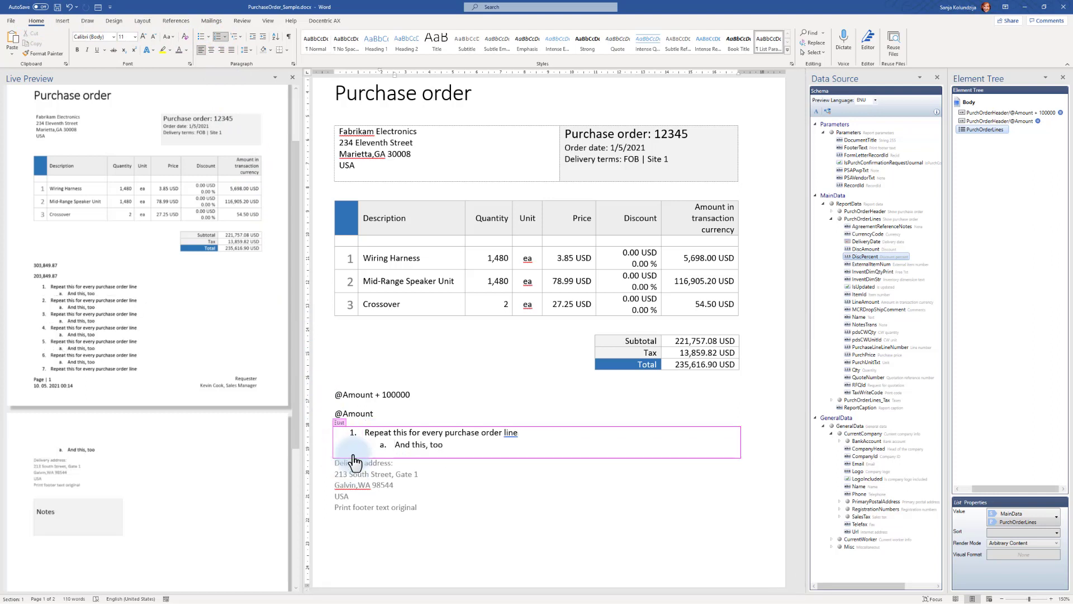
Widen the live preview pane and reduce the document zoom to 140%.
left_click_drag(300, 251, 337, 245)
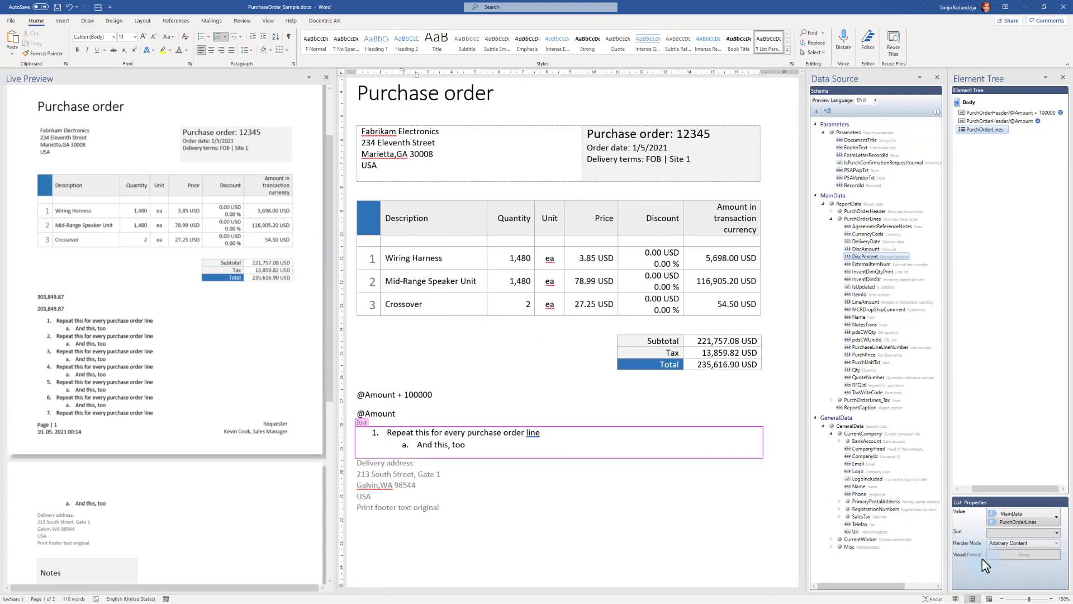
left_click(1003, 600)
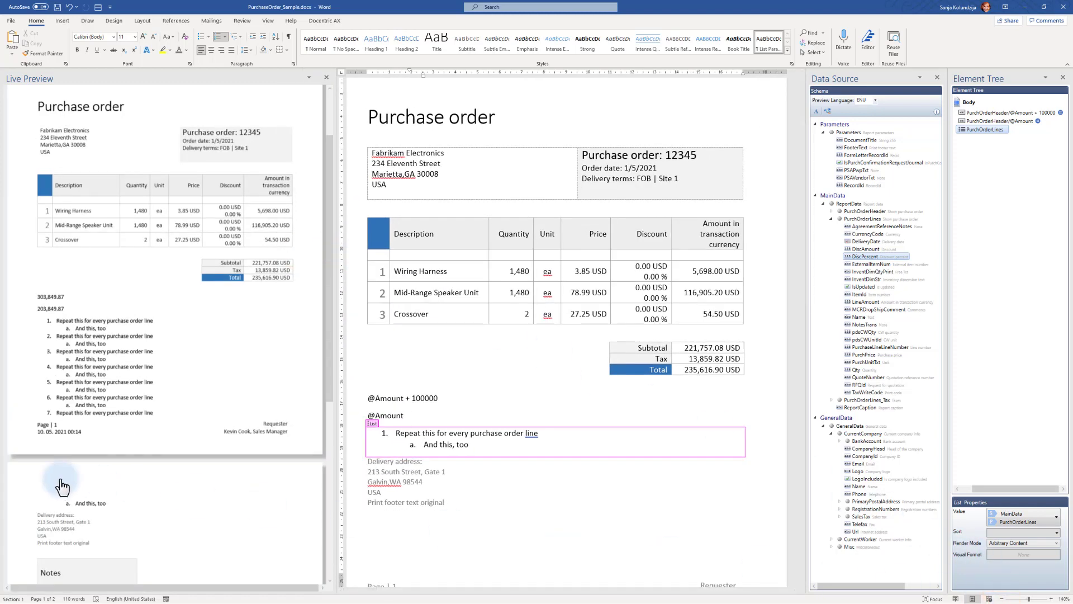
Collapse the Parameters node in the data source schema and add a colon and space after the first numbered line.
left_click(538, 433)
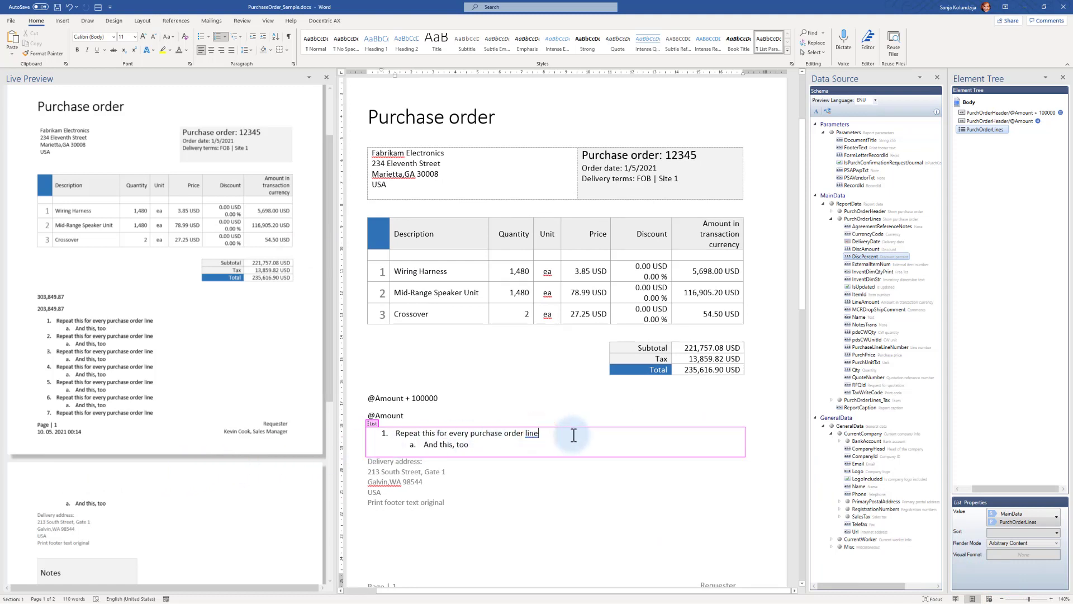
left_click(823, 134)
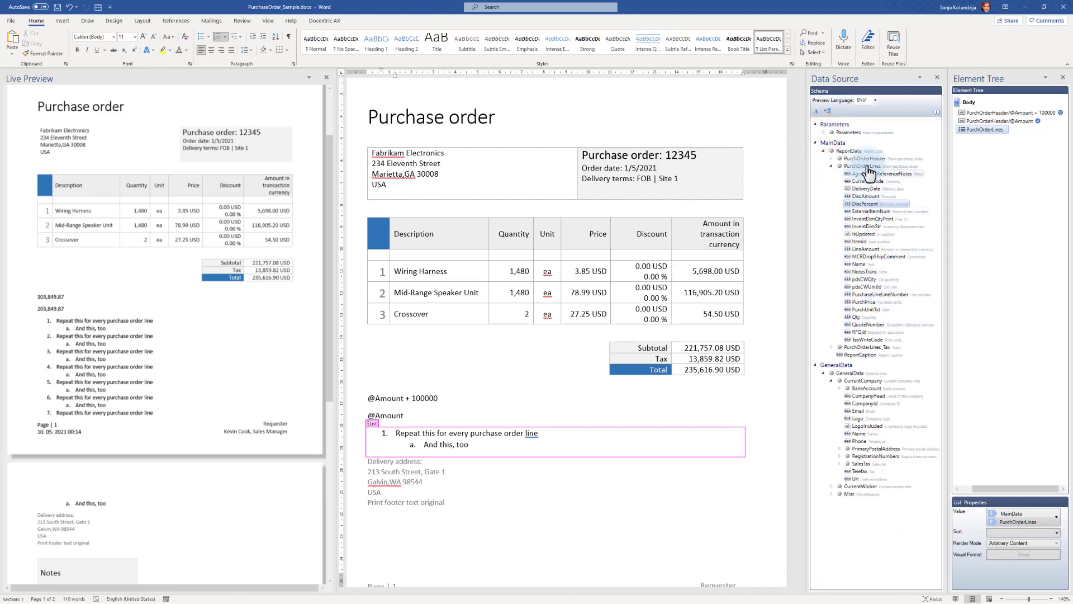
left_click(542, 435)
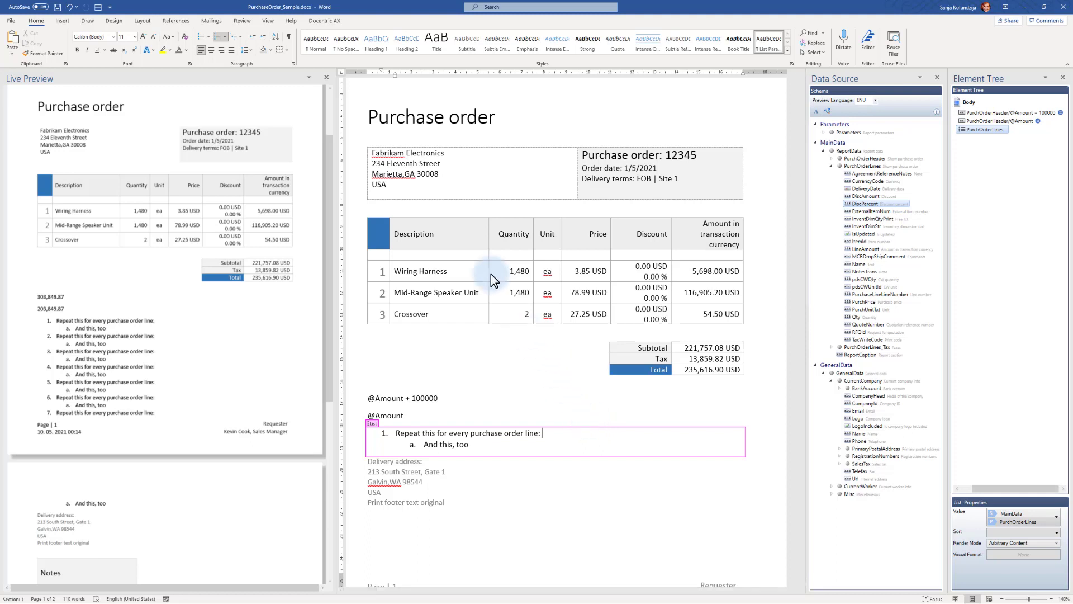
Insert a Field element after the colon, bound to ItemId in the current PurchOrderLines data context.
left_click(321, 23)
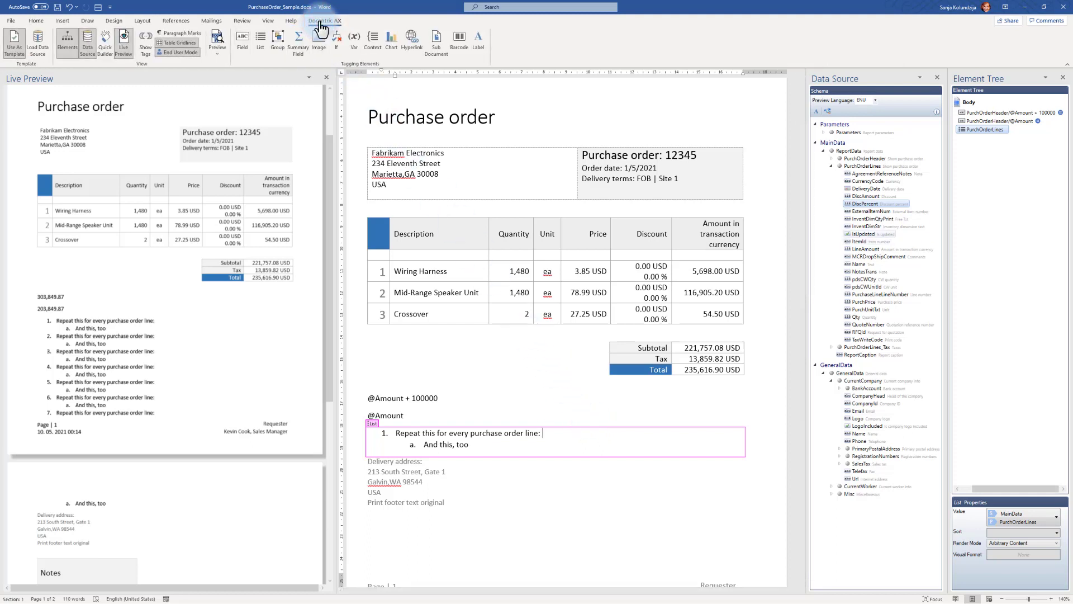
left_click(241, 42)
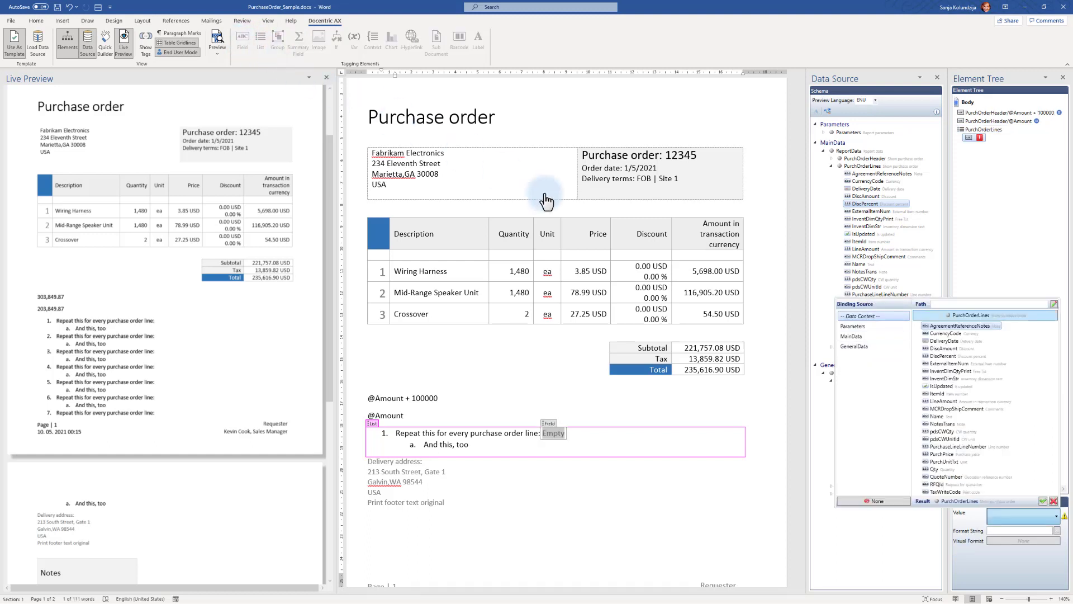
left_click(938, 393)
left_click(939, 393)
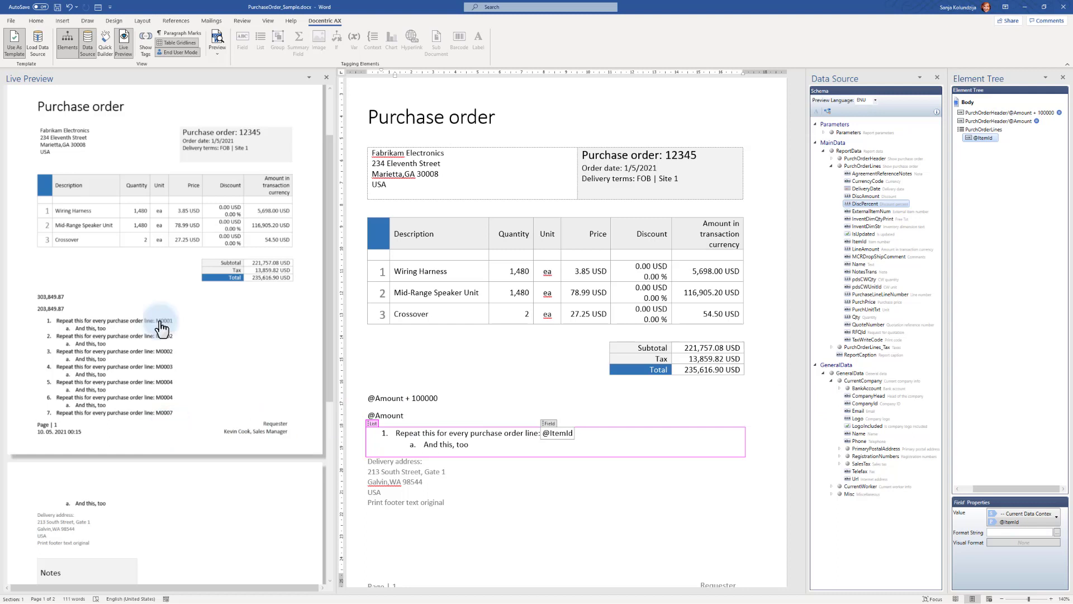
Inspect the preview data XML, checking the PurchOrderLines records and their ItemId values, and close the editor without changes.
left_click(828, 111)
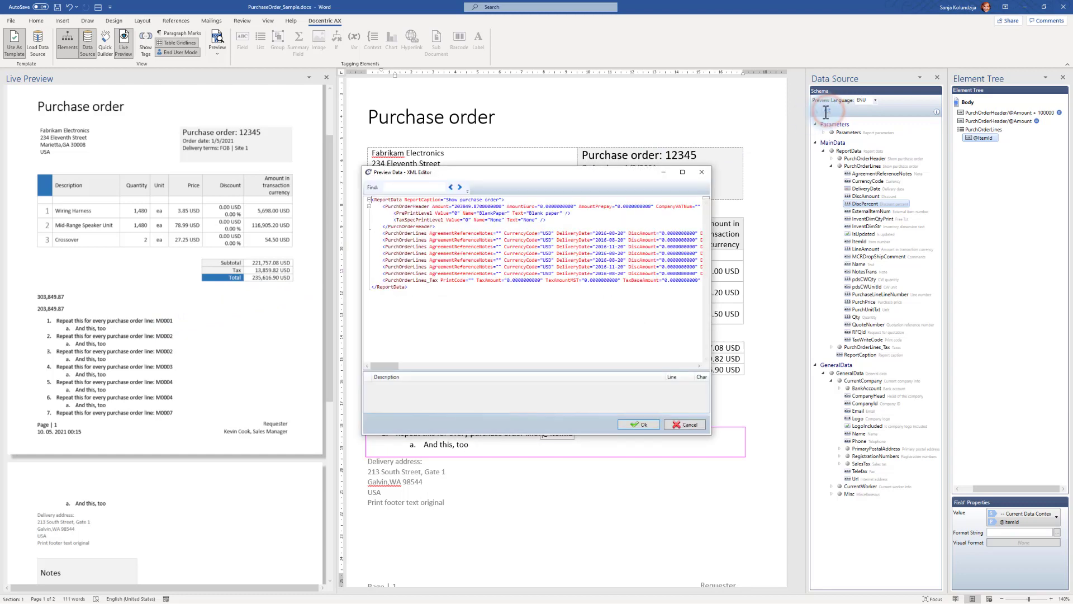
left_click_drag(606, 173, 414, 310)
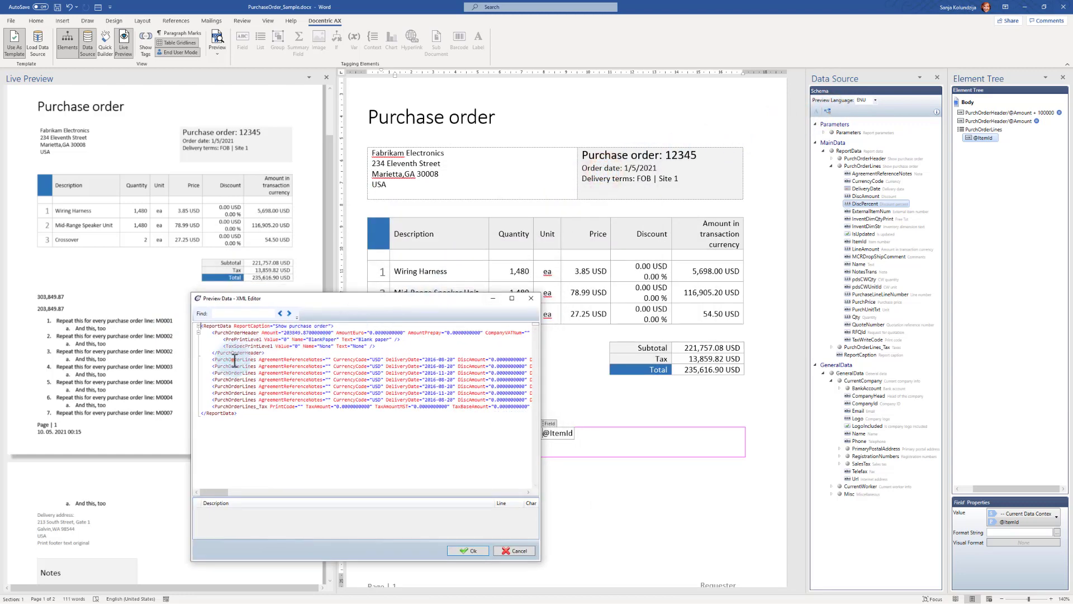
left_click_drag(230, 359, 257, 403)
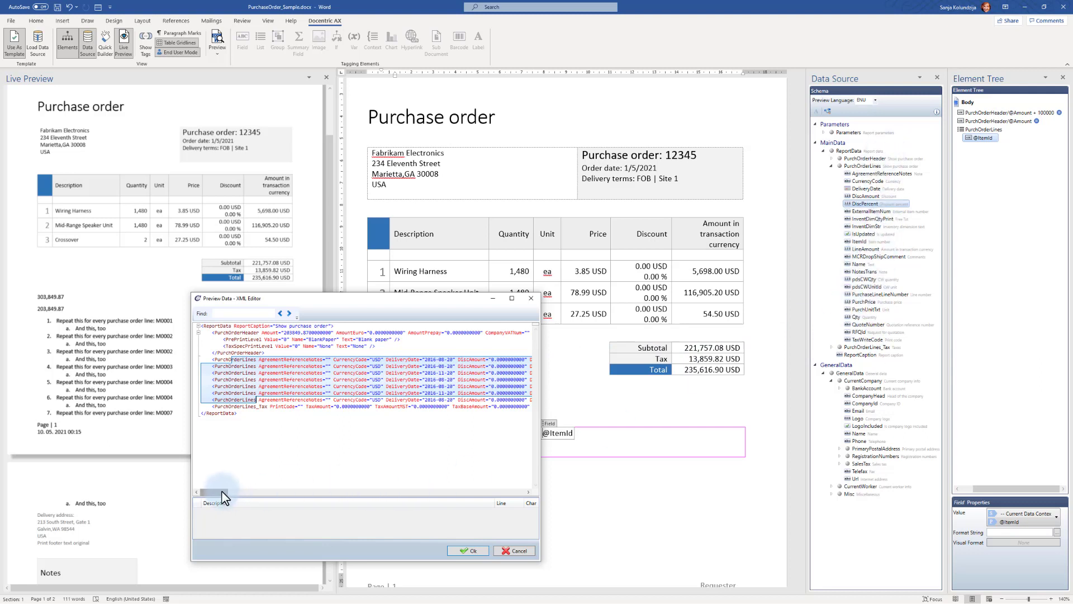
left_click_drag(221, 490, 239, 492)
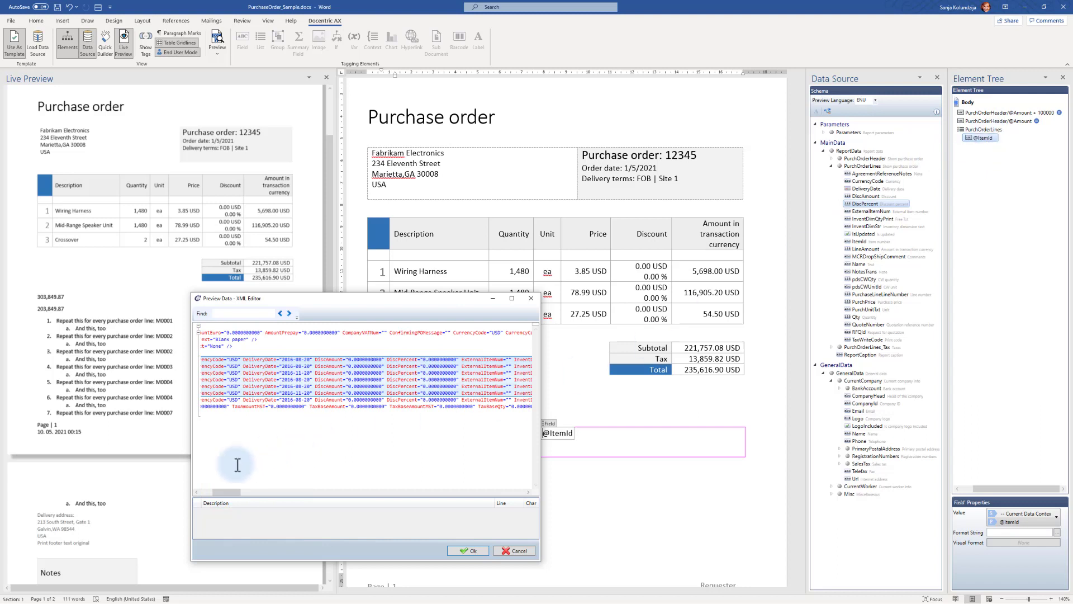
left_click_drag(224, 490, 258, 493)
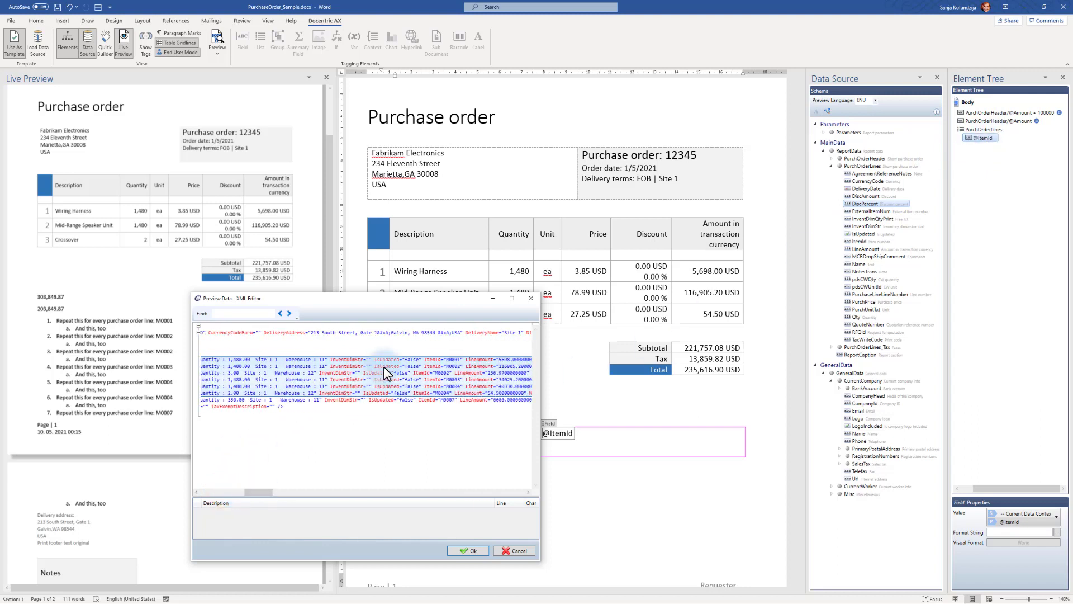
left_click(448, 359)
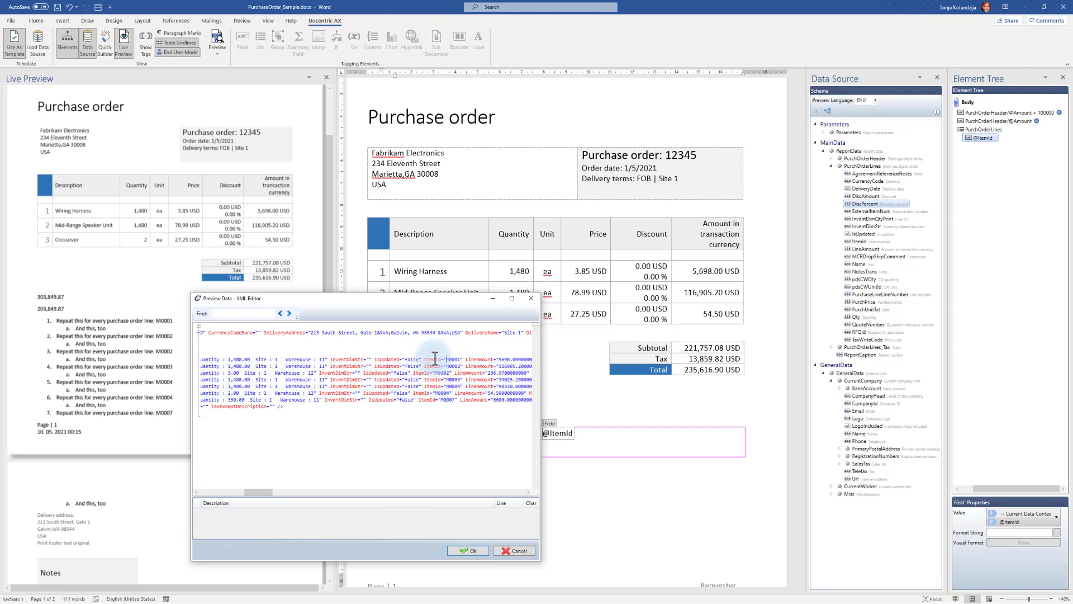
left_click(447, 360)
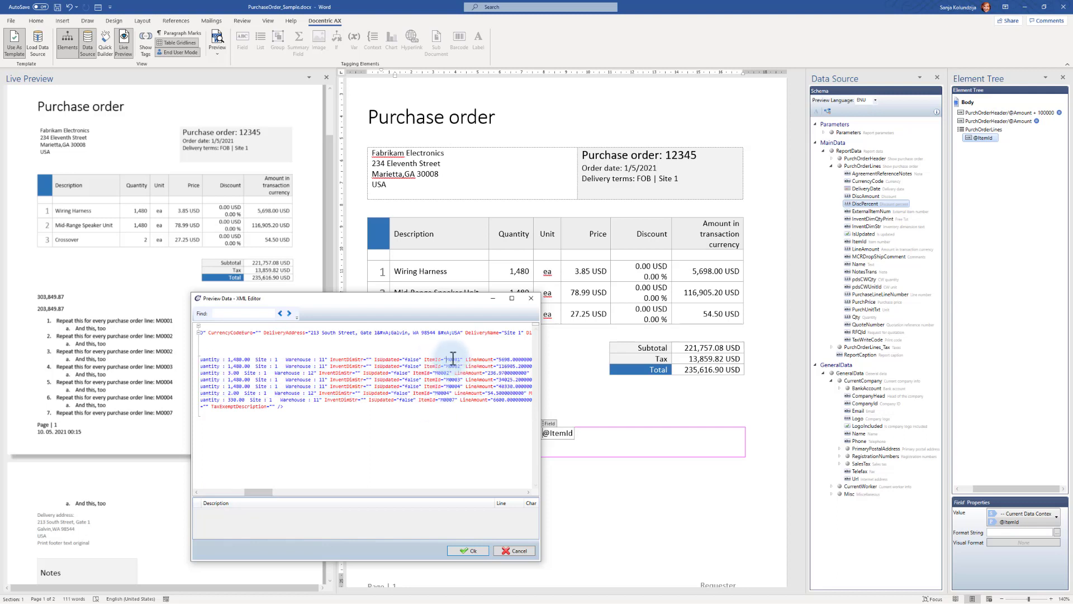
left_click(267, 492)
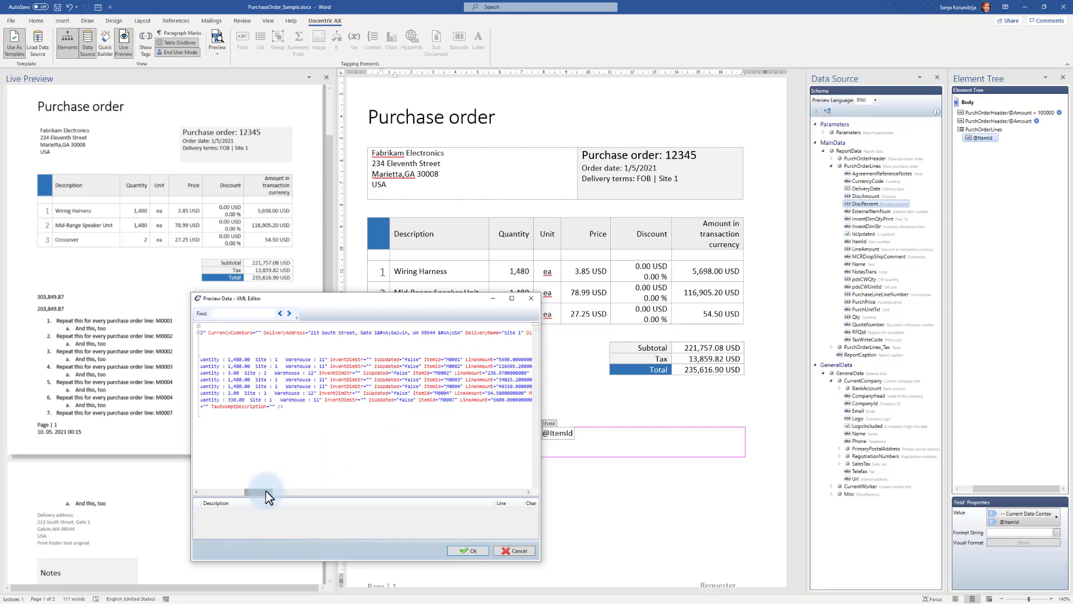
left_click_drag(266, 493, 283, 492)
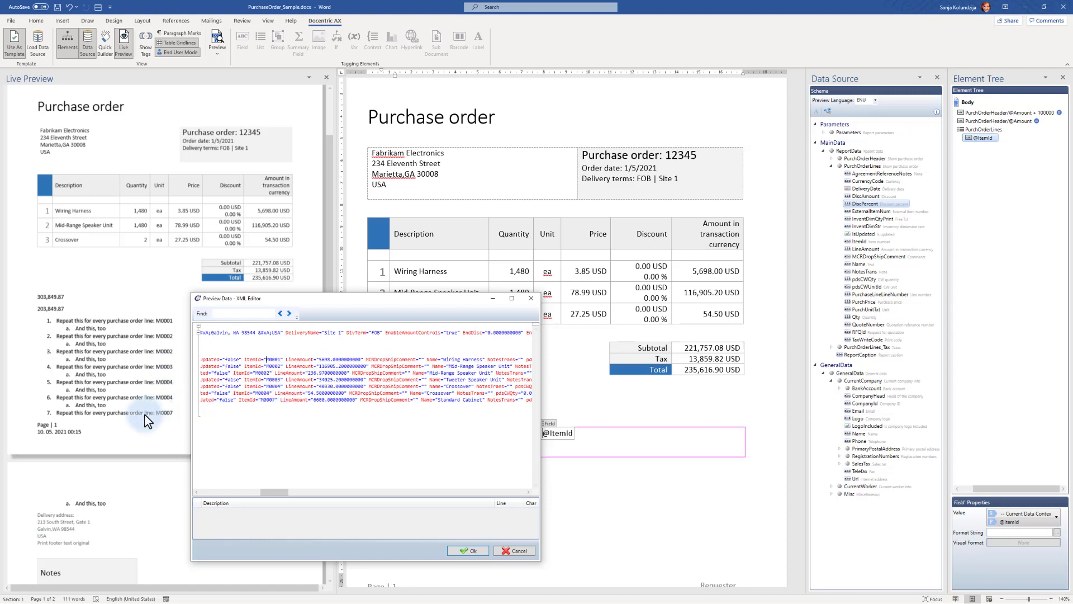
left_click(522, 549)
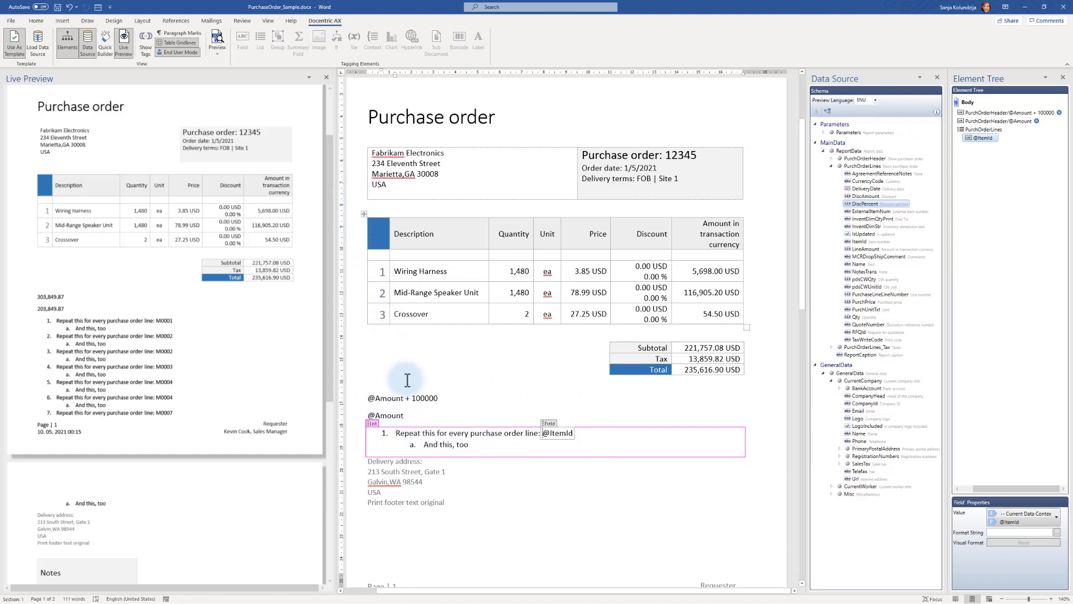
left_click(440, 374)
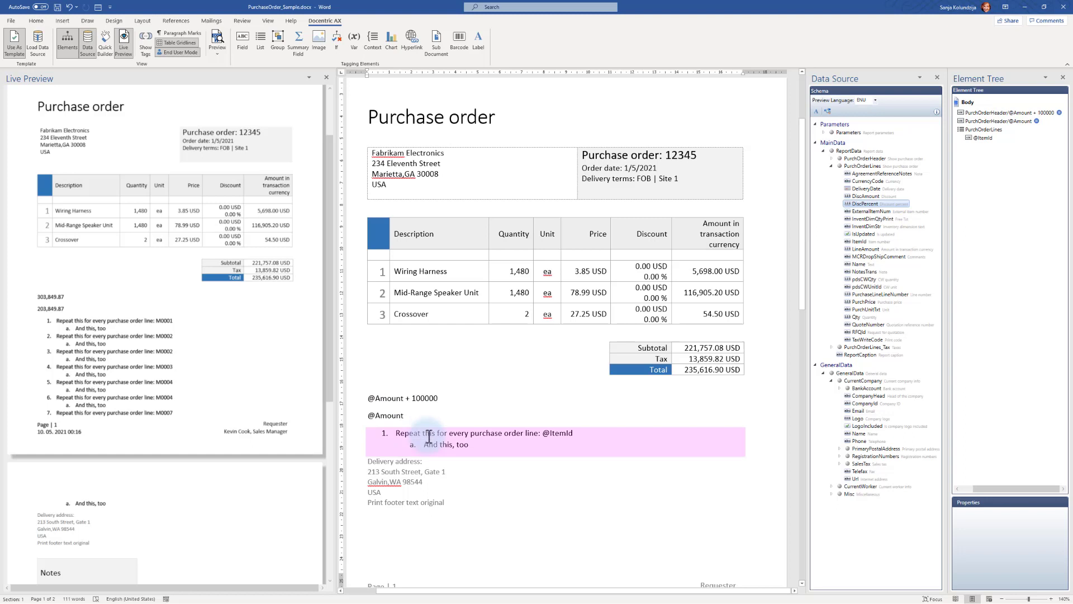
left_click(388, 398)
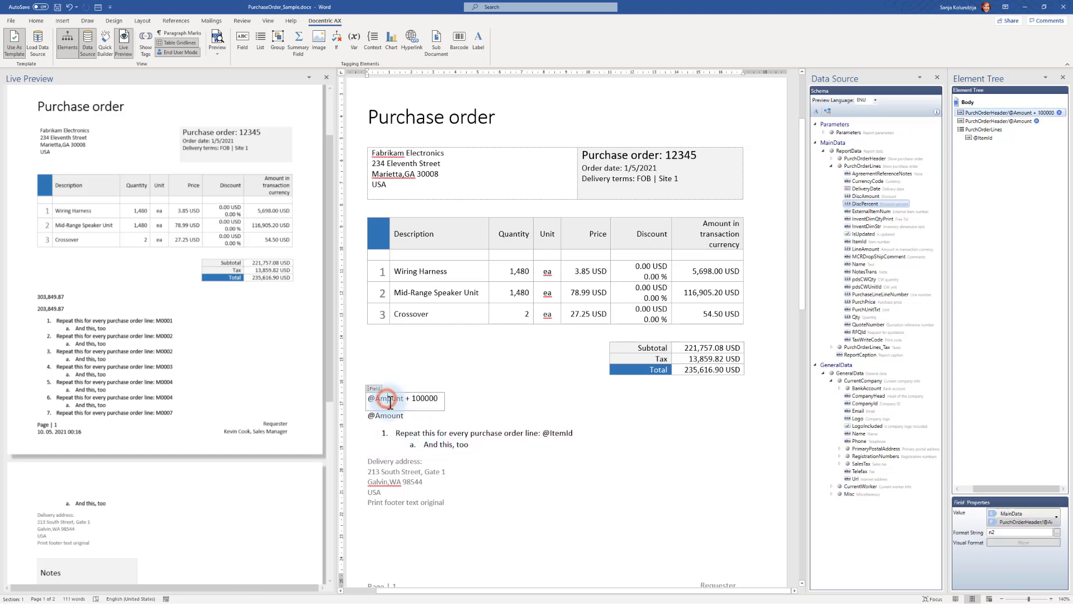
left_click(400, 415)
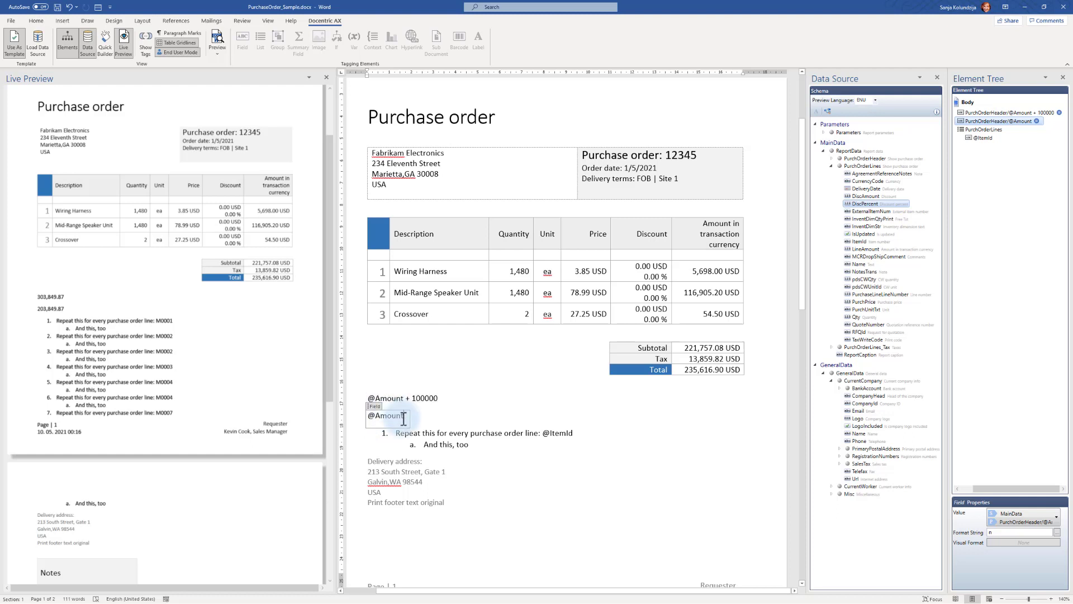
type("fpokijwep")
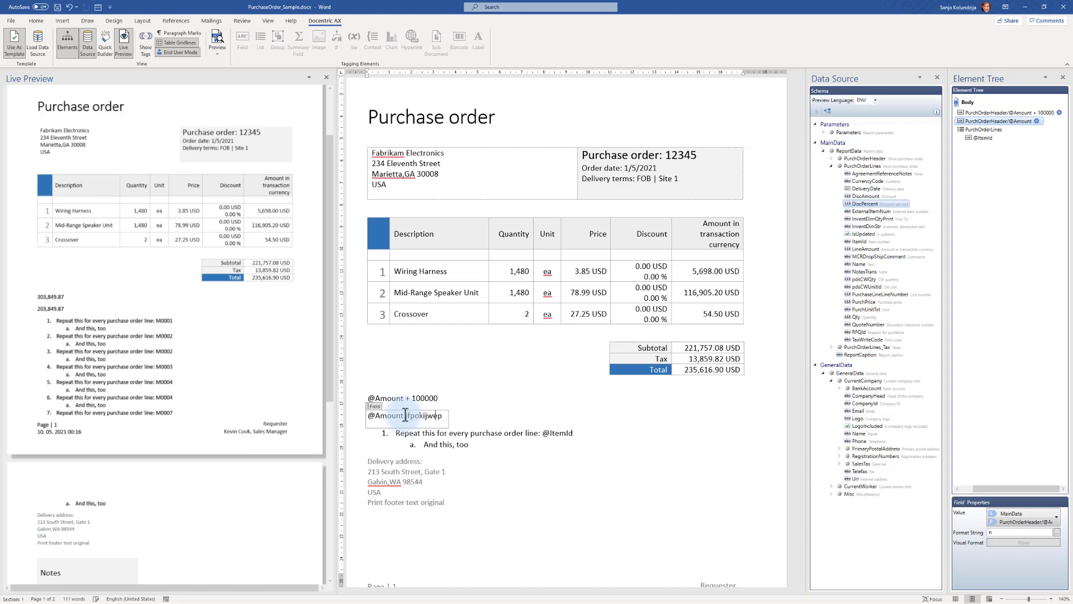
type("oruj pwpqurpo9Qurp90qu r'0qur '0qu r'90qw")
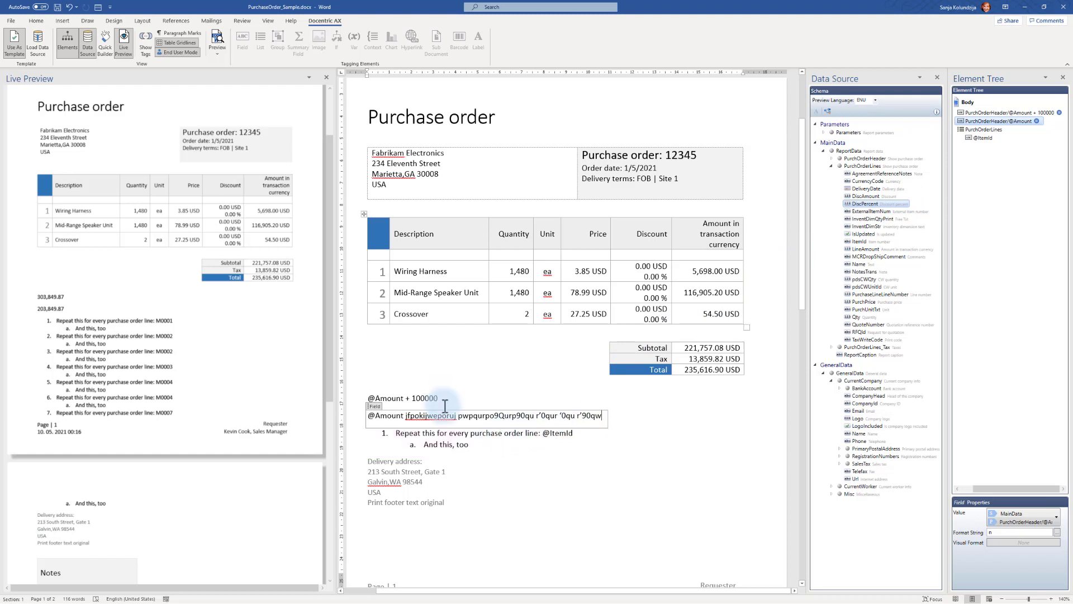
left_click(449, 434)
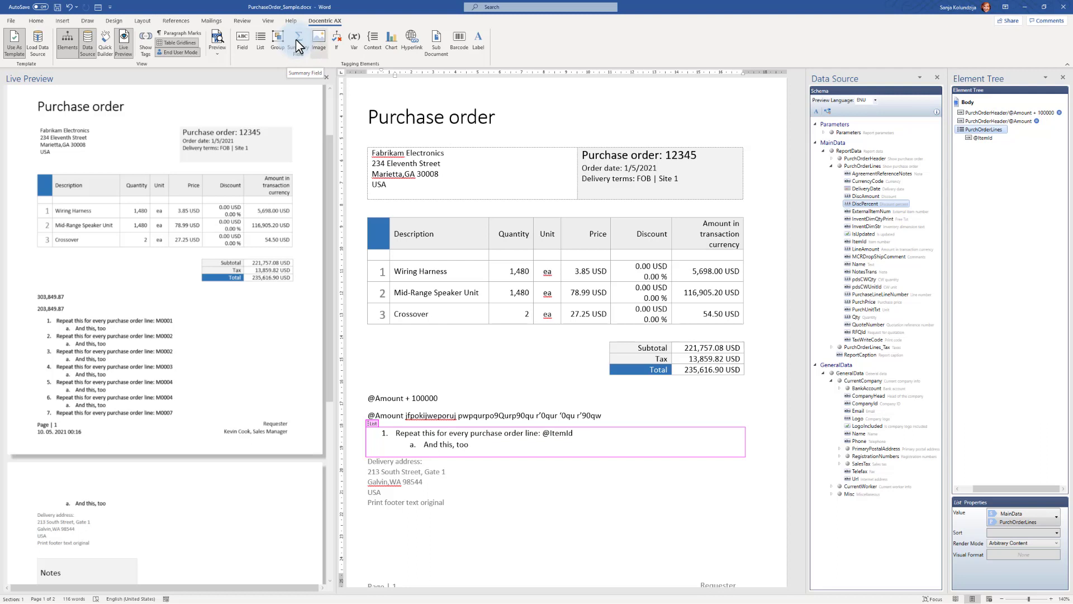
Insert a Barcode element below the Notes box on page 2, bound to PurchId under PurchOrderHeader in MainData.
scroll(556, 358, "up", 3)
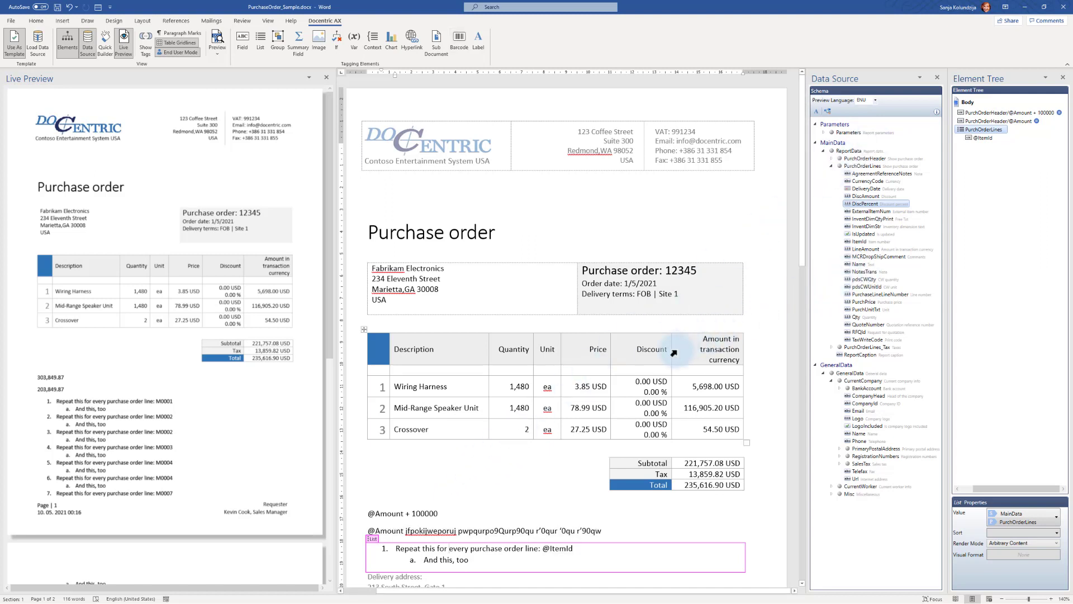
scroll(627, 352, "down", 8)
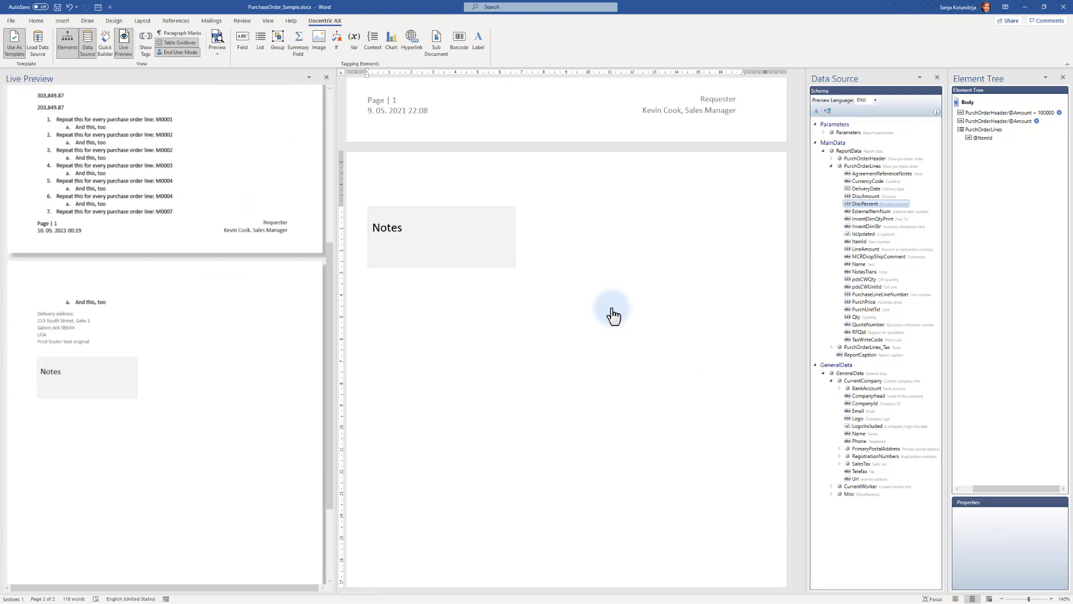
left_click(614, 311)
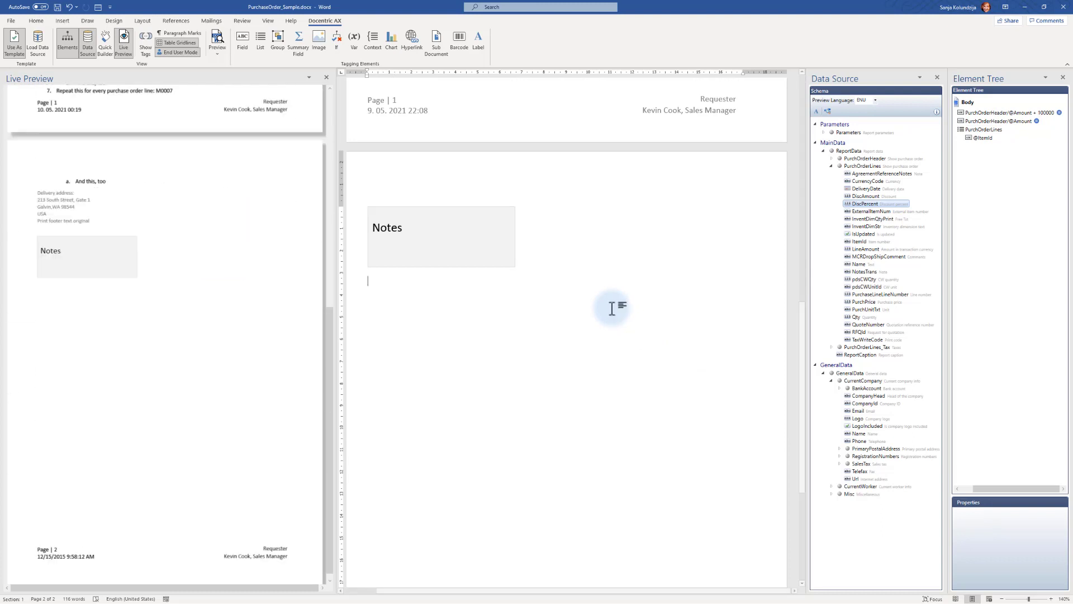
left_click(460, 40)
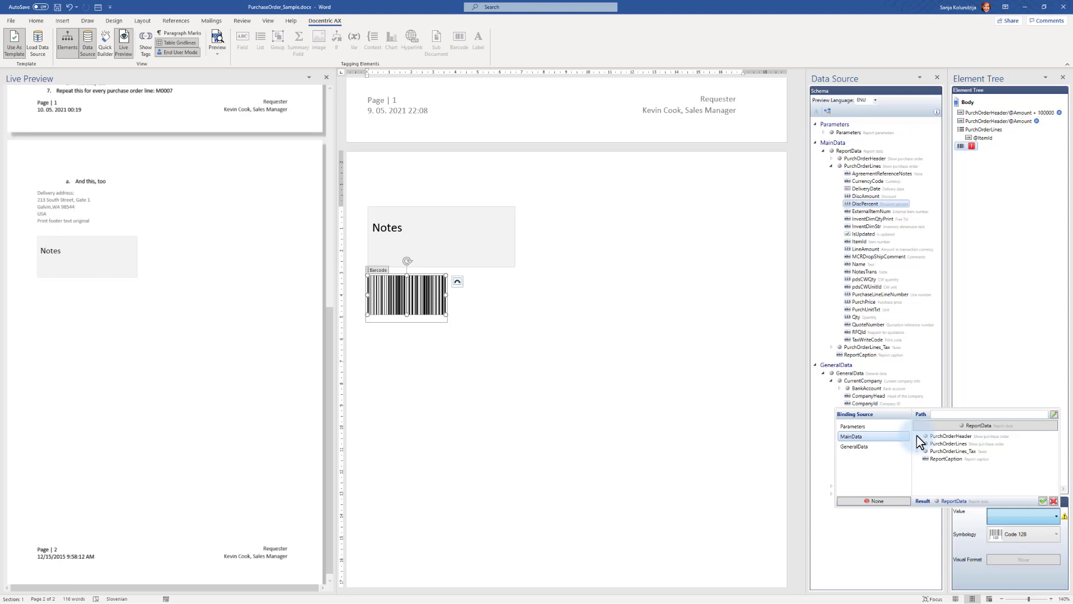
left_click(916, 435)
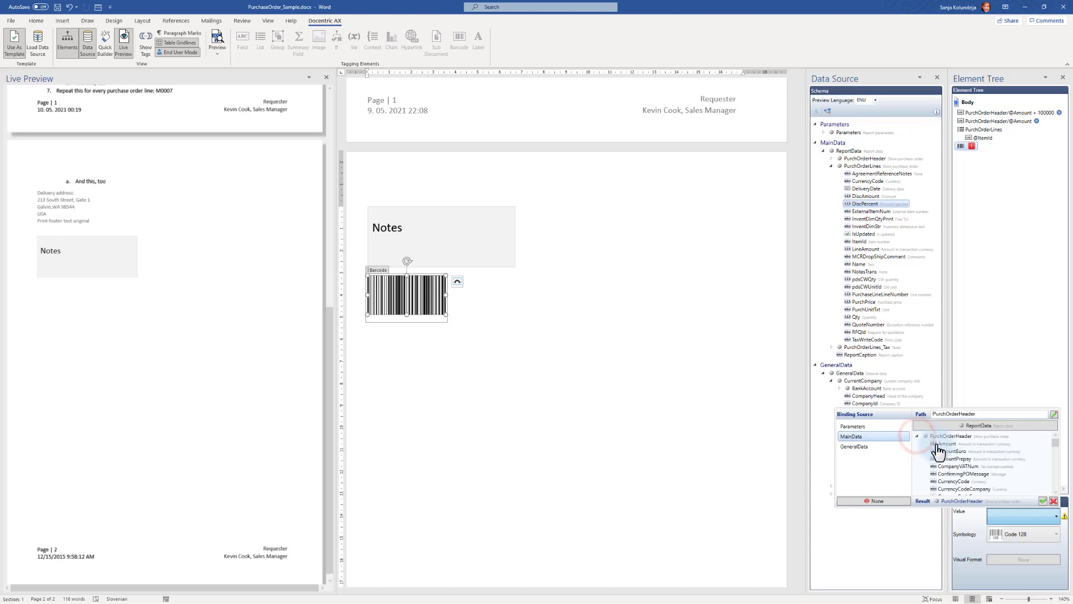
left_click(962, 457)
scroll(962, 455, "down", 5)
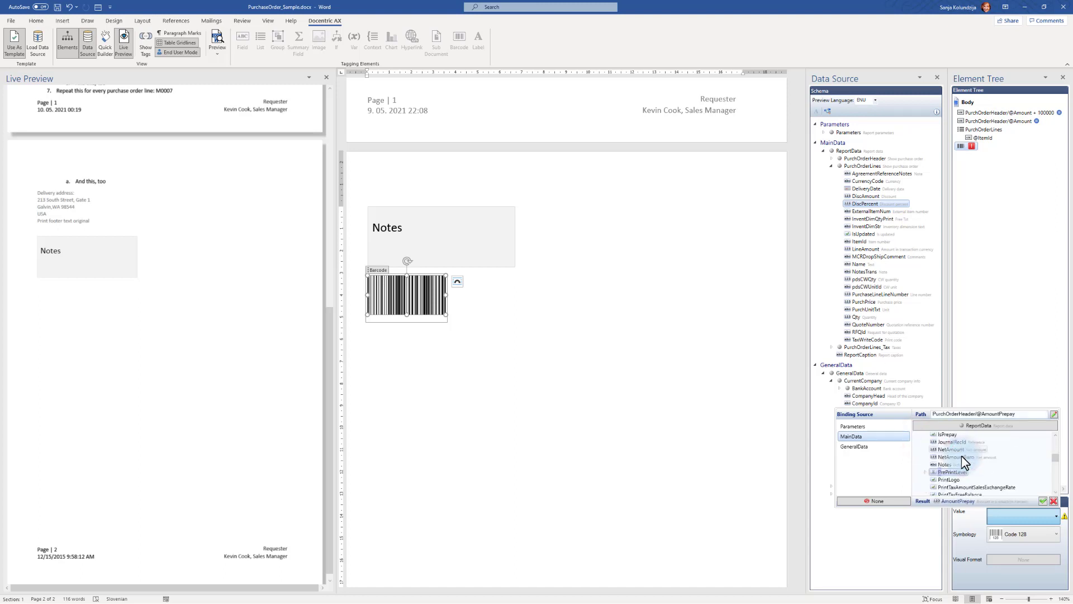
scroll(963, 461, "up", 1)
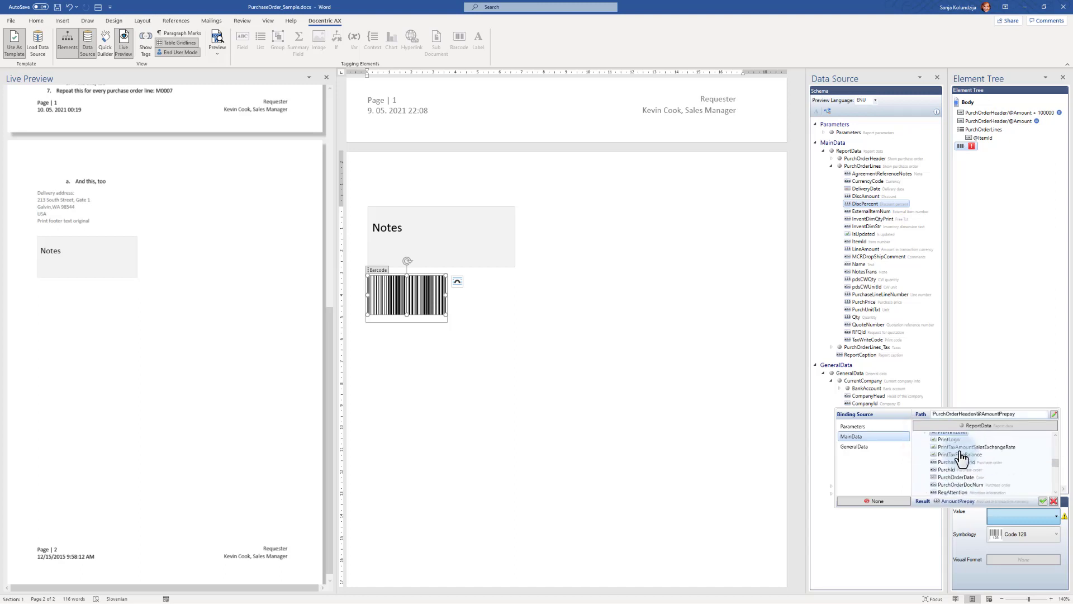
scroll(961, 458, "up", 1)
double_click(949, 492)
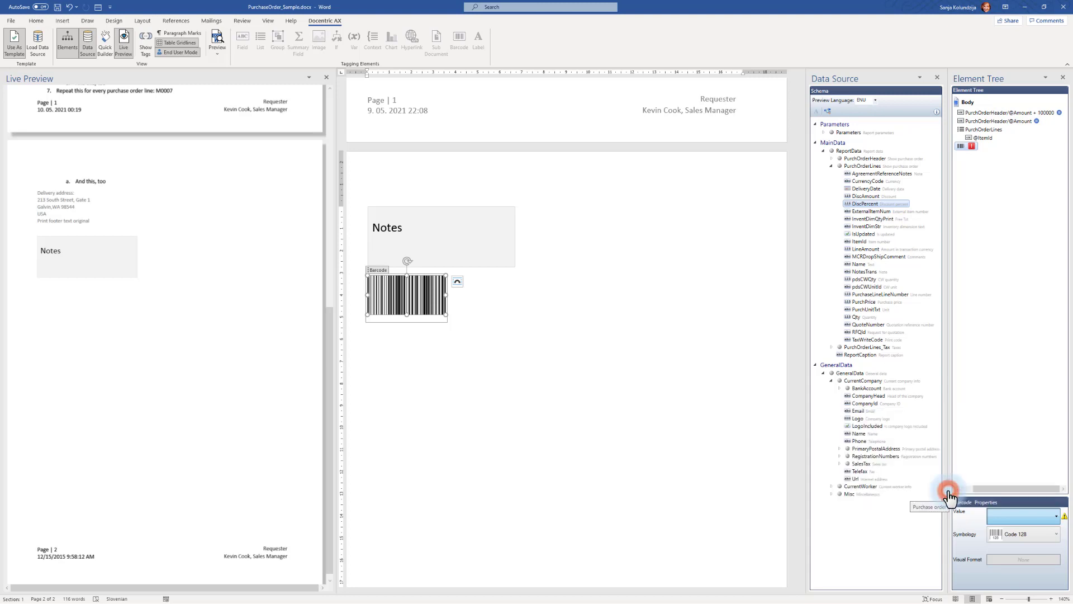
Change the barcode's symbology to QR Code.
left_click(1025, 537)
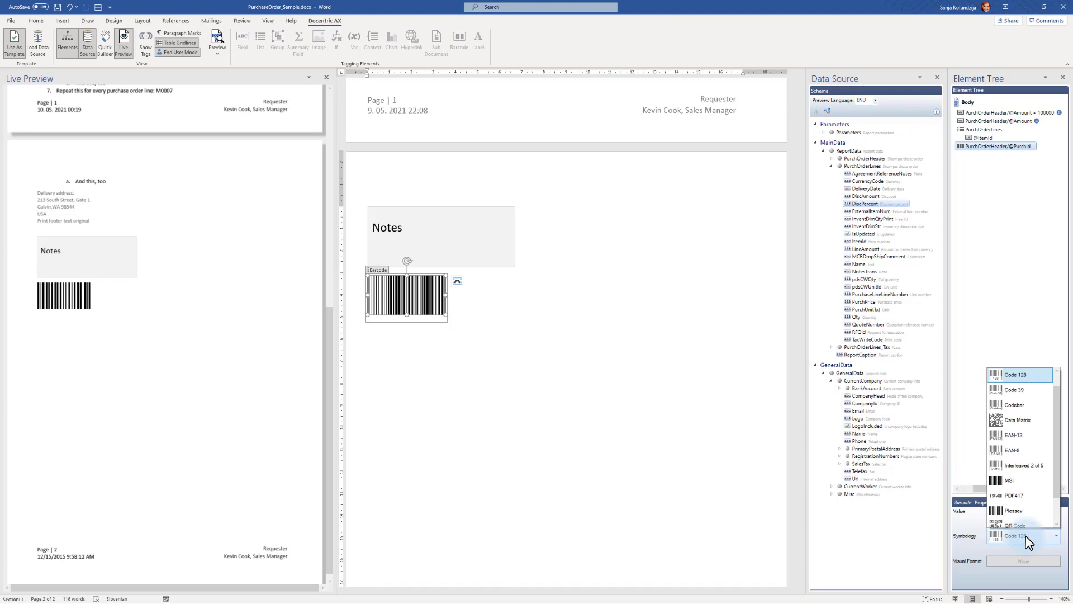
scroll(1028, 541, "down", 2)
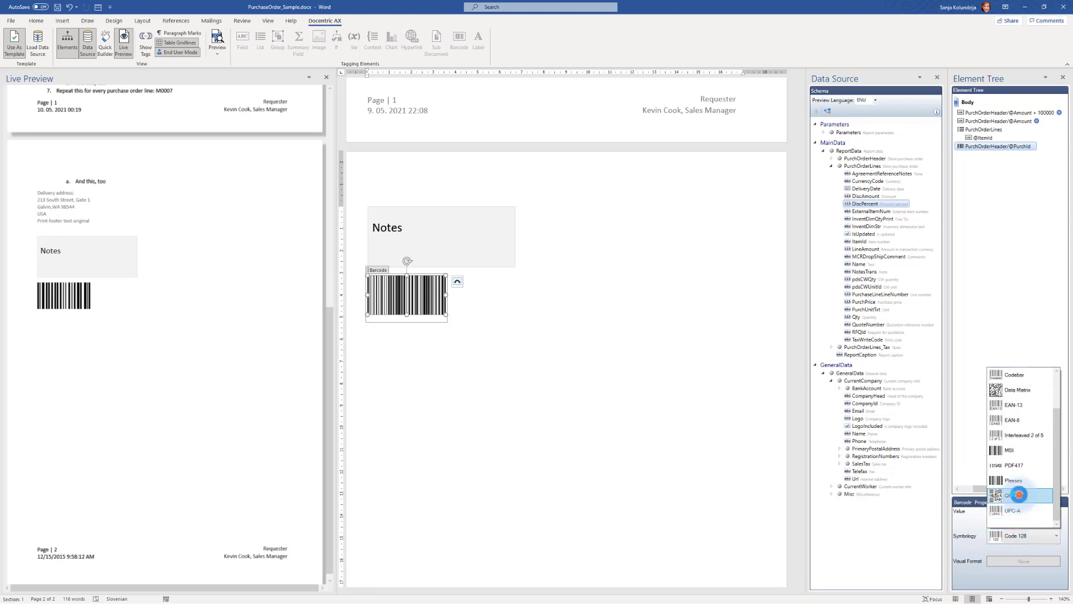
left_click(1019, 494)
Enlarge the QR code to roughly double its size and rotate it slightly clockwise.
left_click(398, 305)
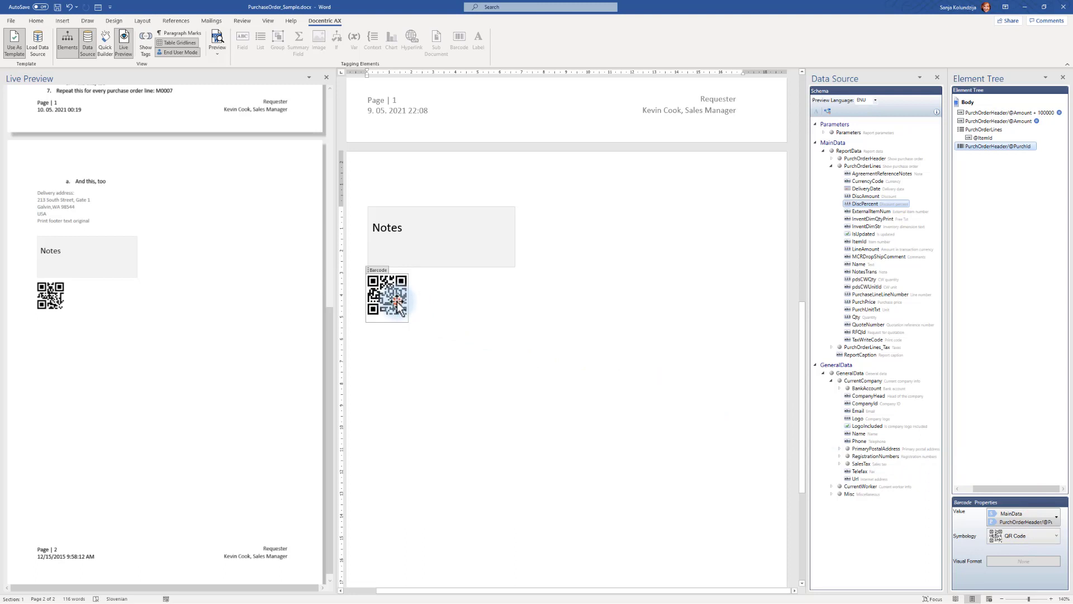
left_click_drag(408, 316, 435, 356)
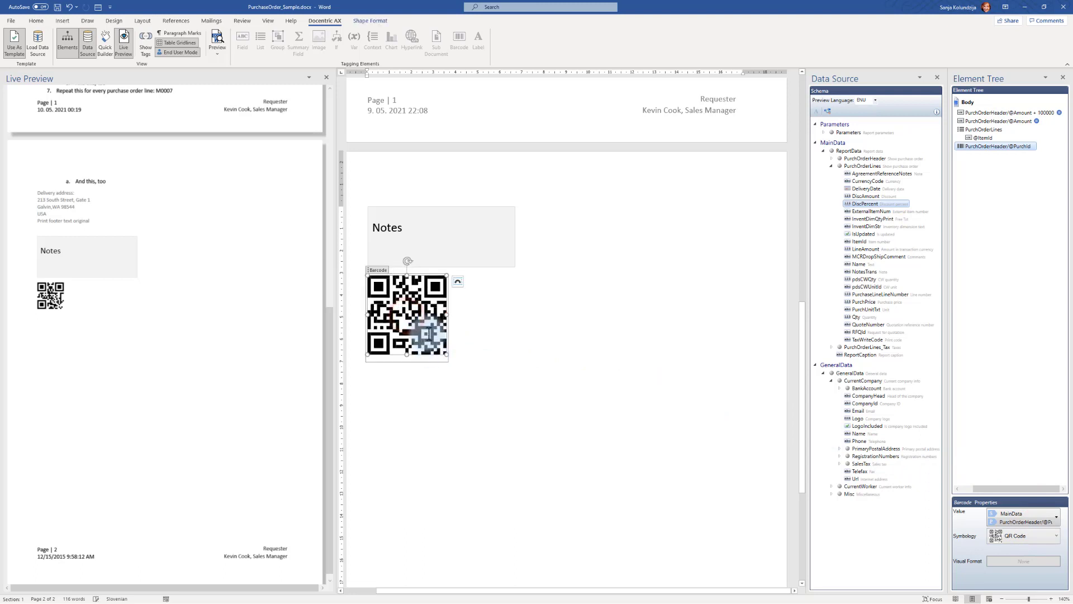
left_click_drag(406, 259, 425, 258)
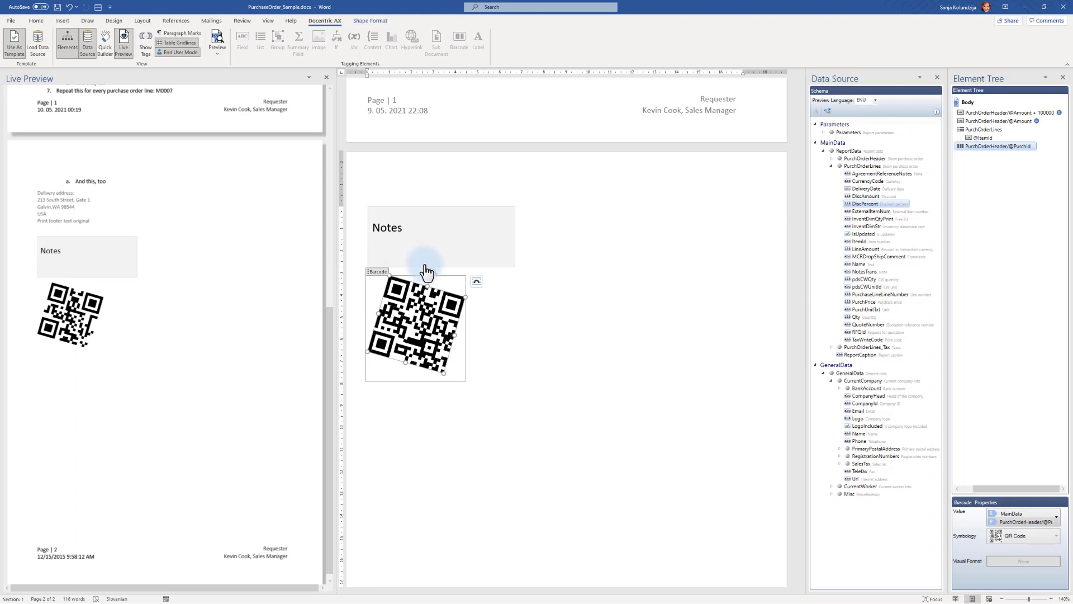
Insert a Field element on a new line below the QR code, bound to PurchId under PurchOrderHeader.
left_click(423, 329)
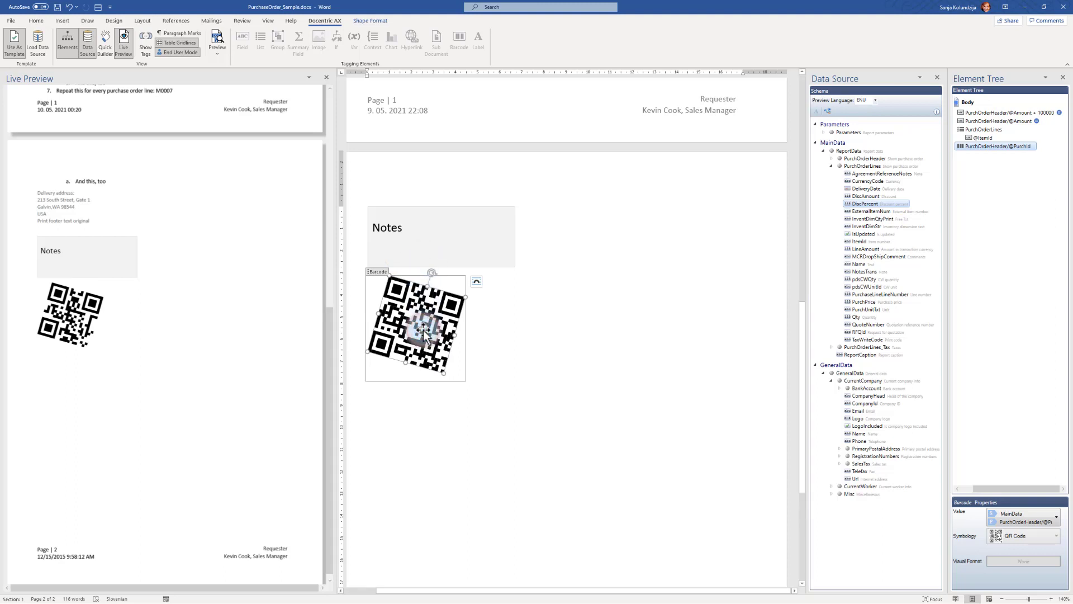
key("Right")
key("Return")
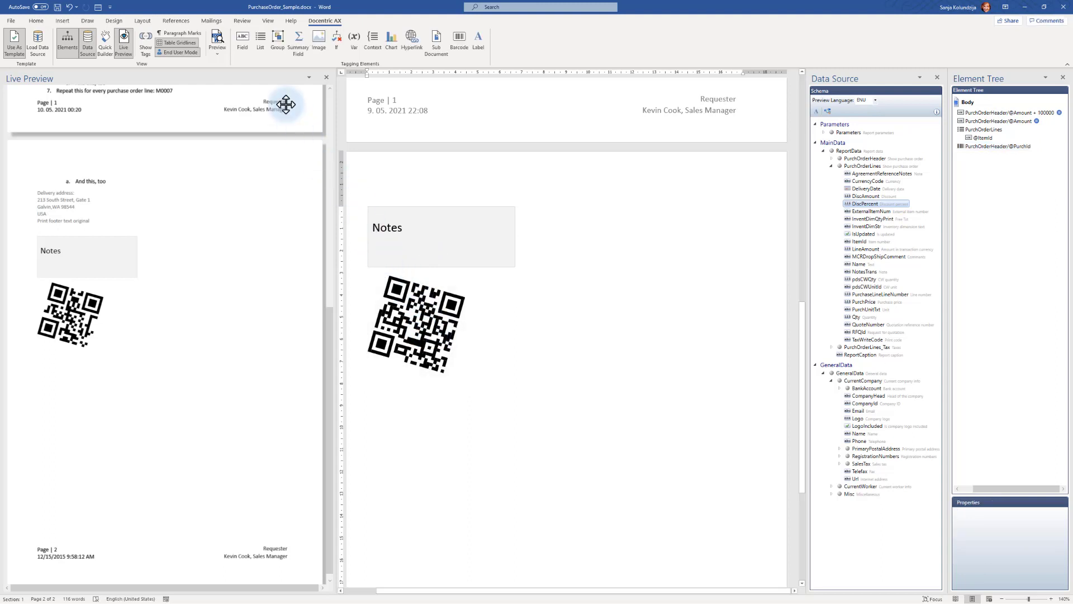
left_click(242, 44)
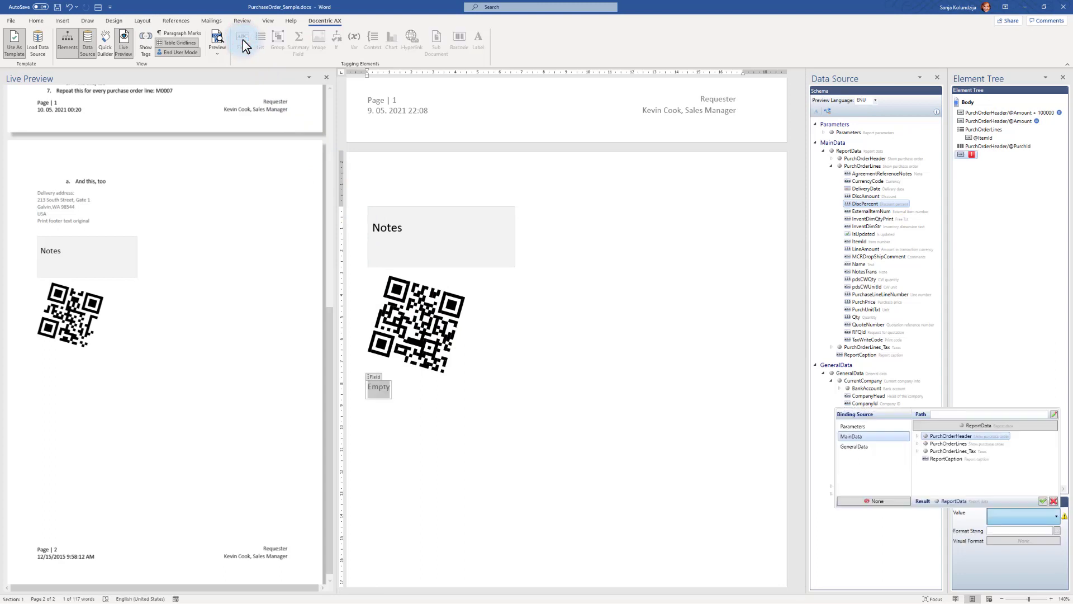
left_click(919, 436)
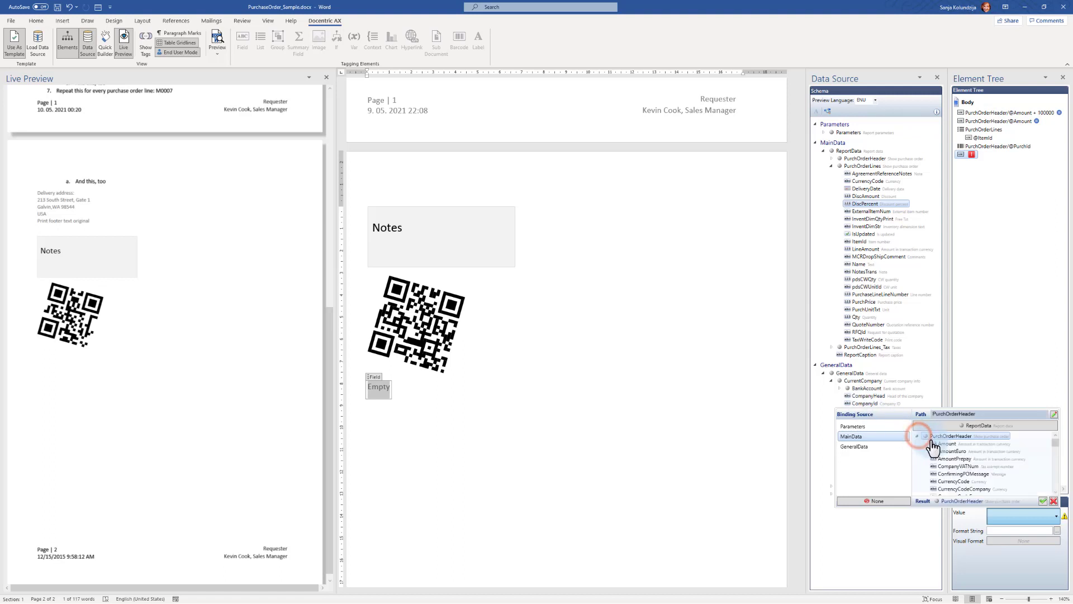
left_click(957, 455)
scroll(959, 461, "down", 3)
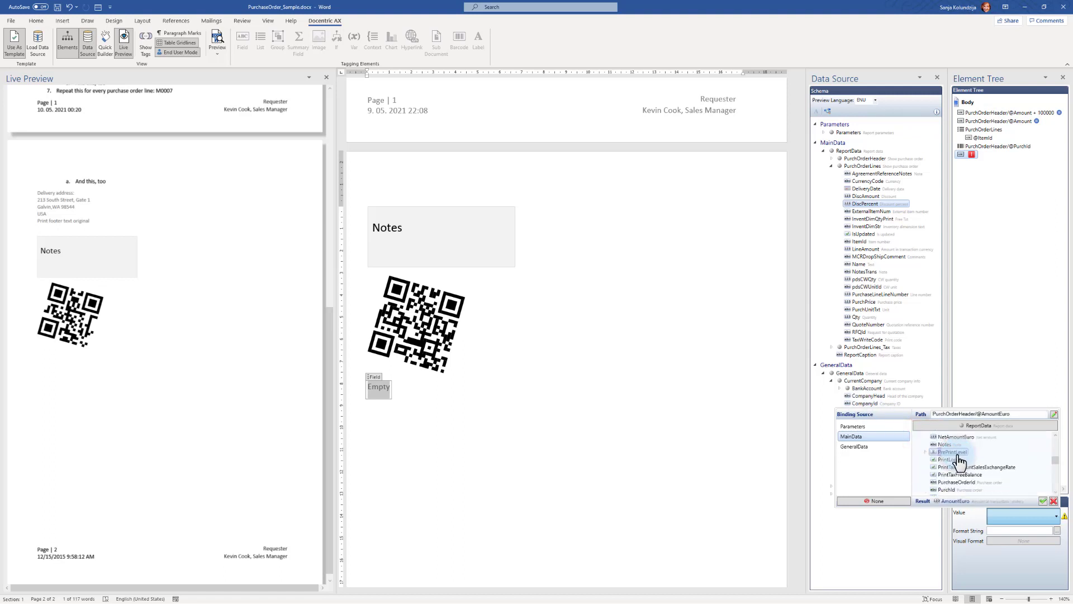
left_click(948, 488)
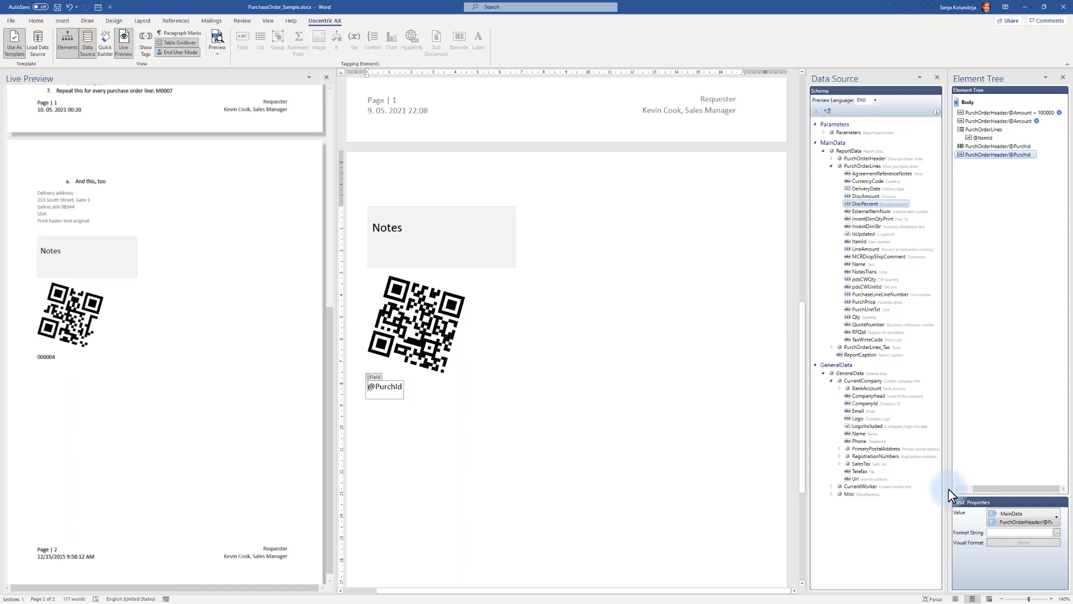
Search the main data's XML preview data for "purchid" and close the XML editor without saving.
left_click(828, 111)
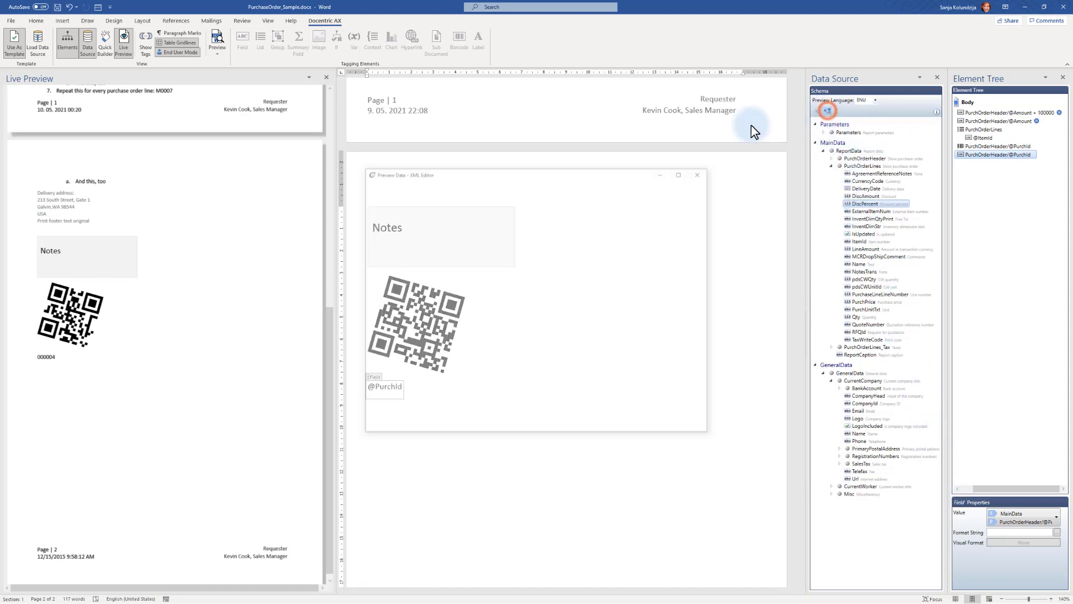
left_click(418, 189)
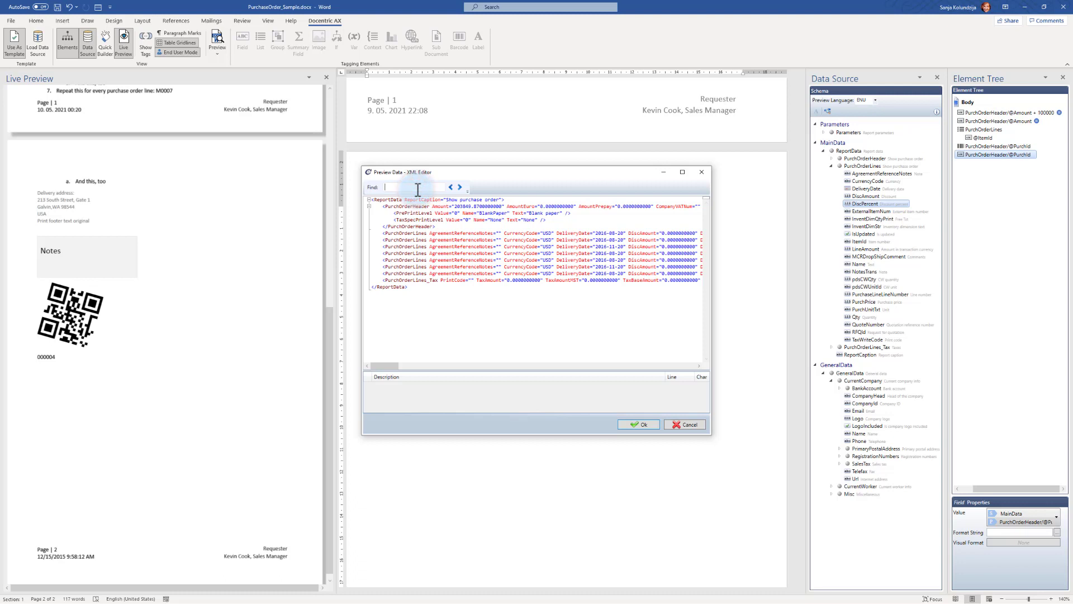
key("Return")
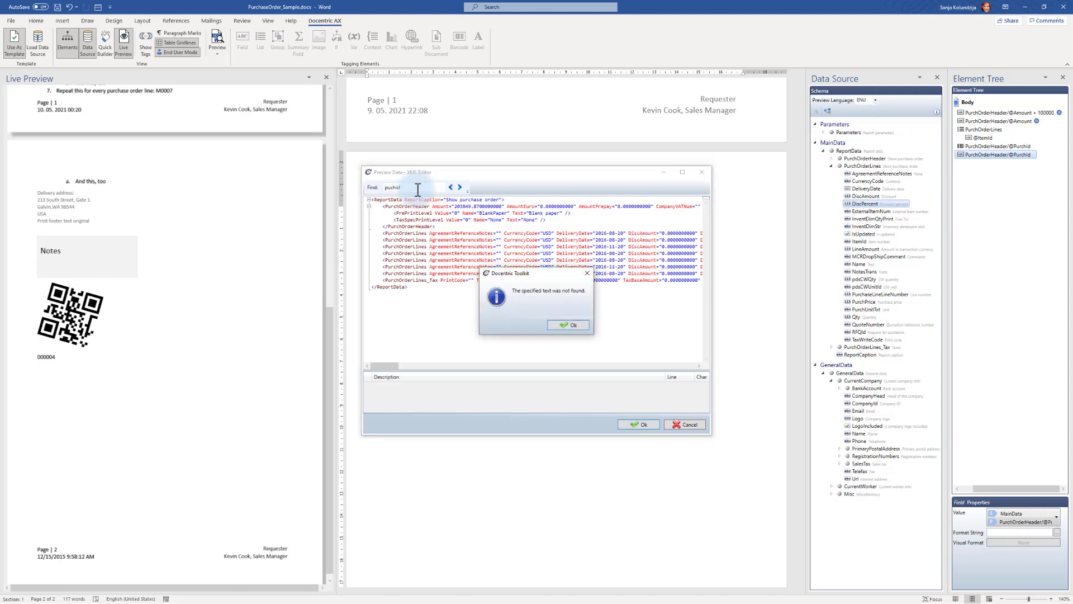
left_click(570, 325)
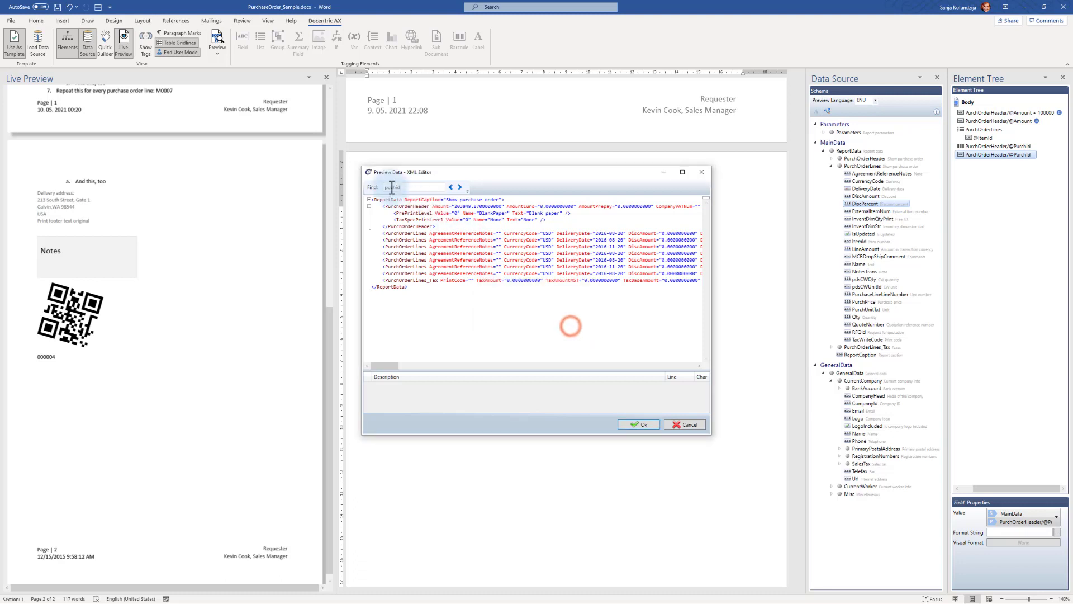
left_click(391, 187)
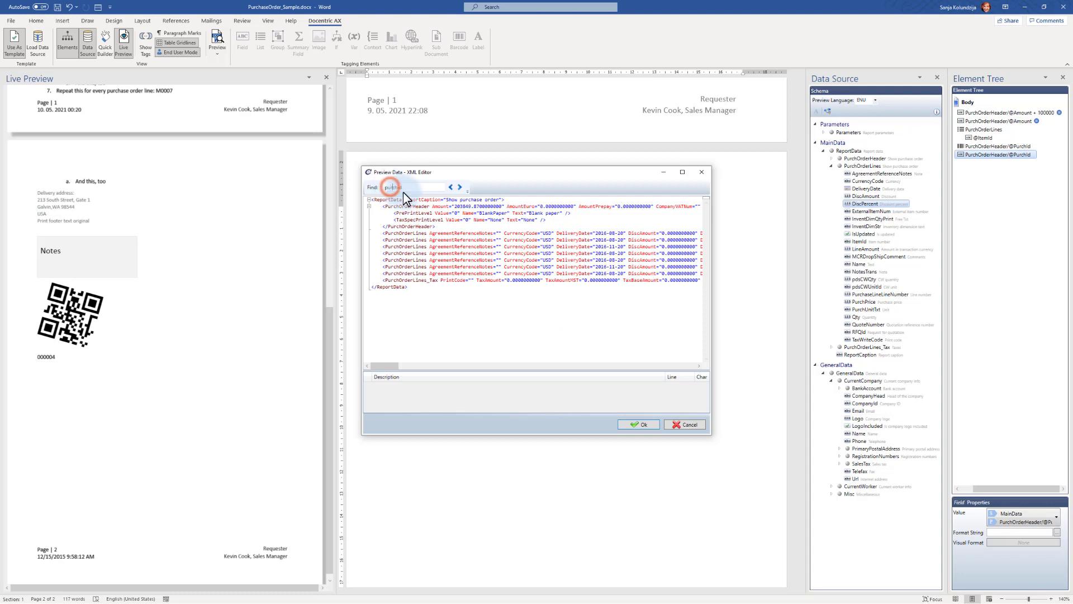
type("r")
key("Return")
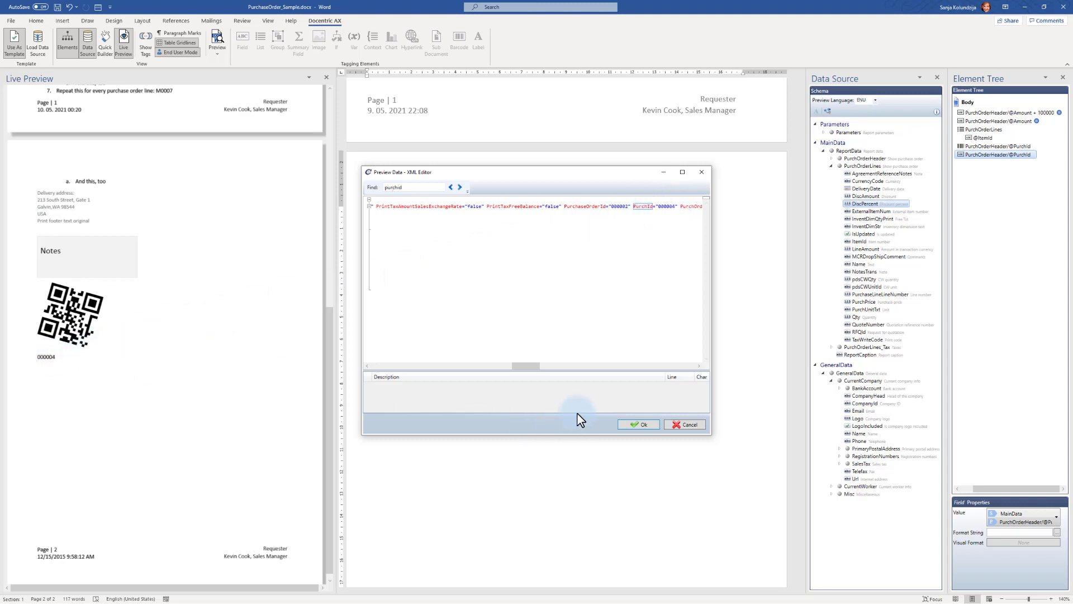
left_click(682, 422)
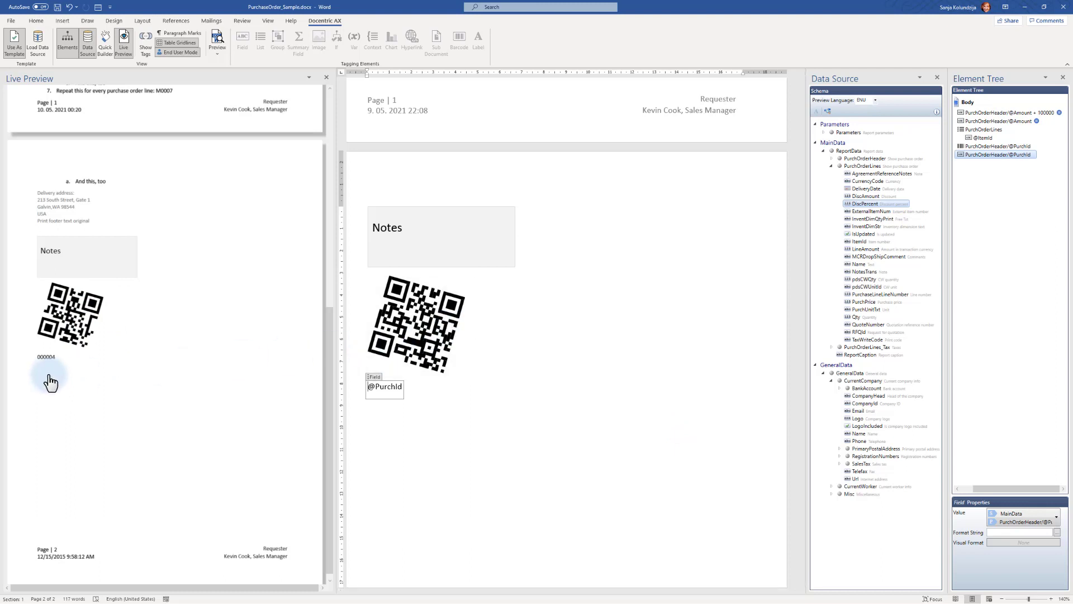
left_click(611, 419)
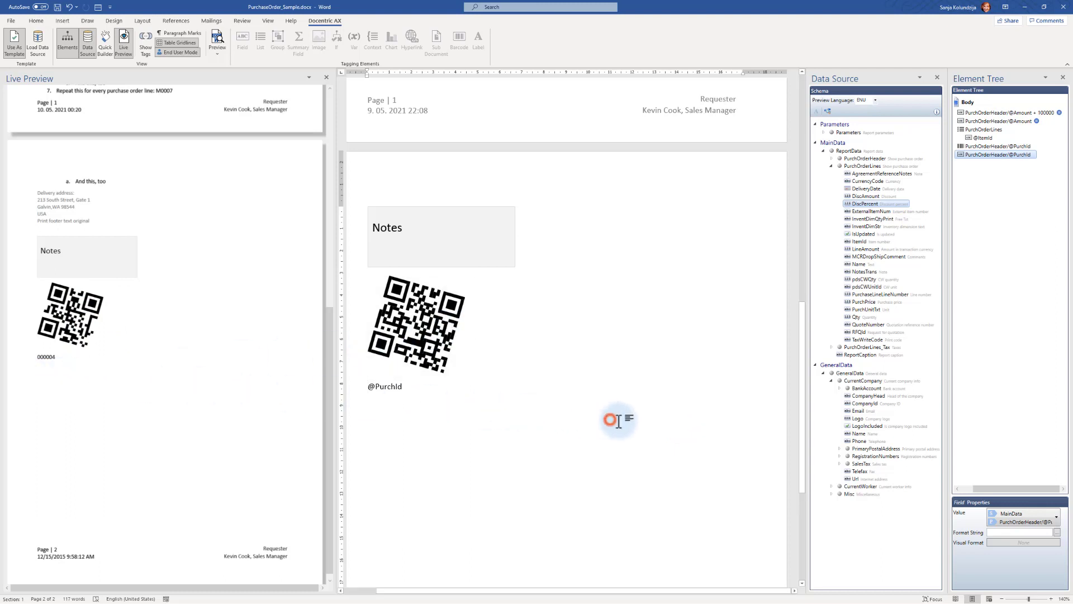
Go back to the start of the template and its live preview, and review the available preview languages without changing the selection.
key("ctrl+Home")
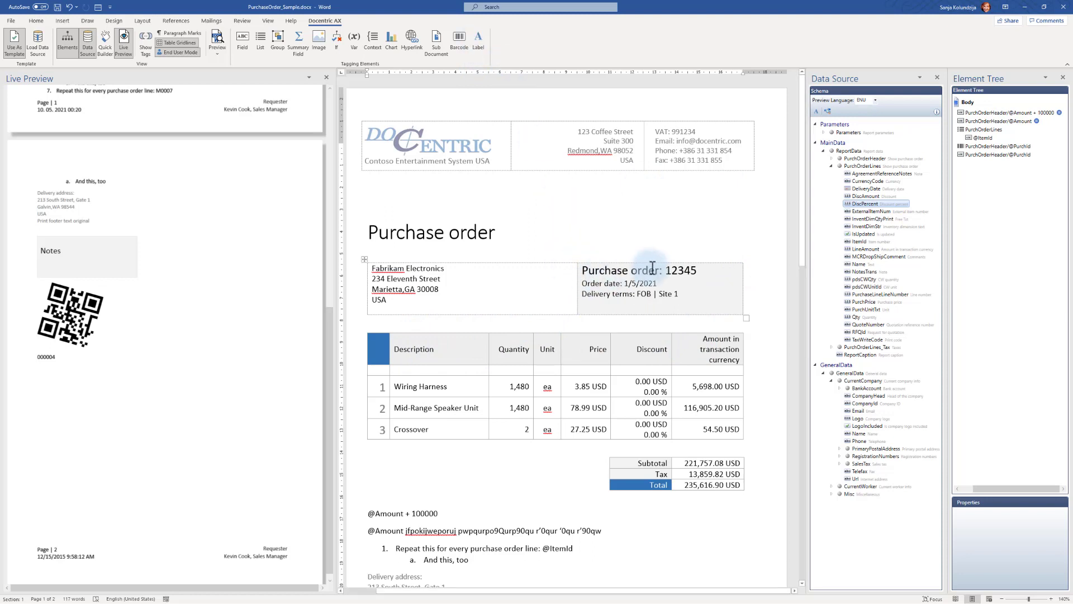
left_click_drag(329, 328, 334, 100)
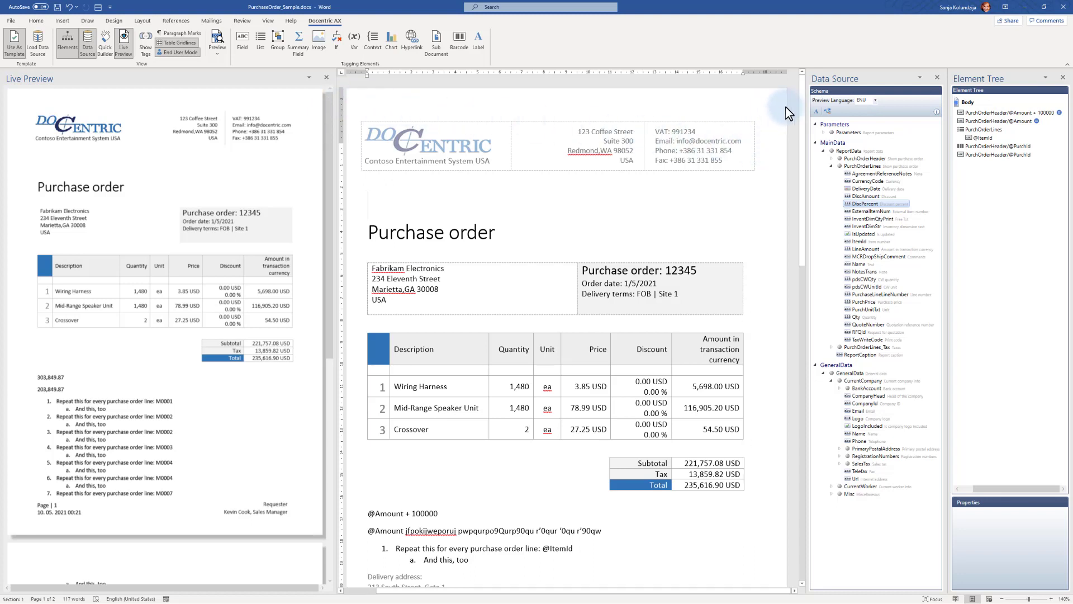
left_click(873, 100)
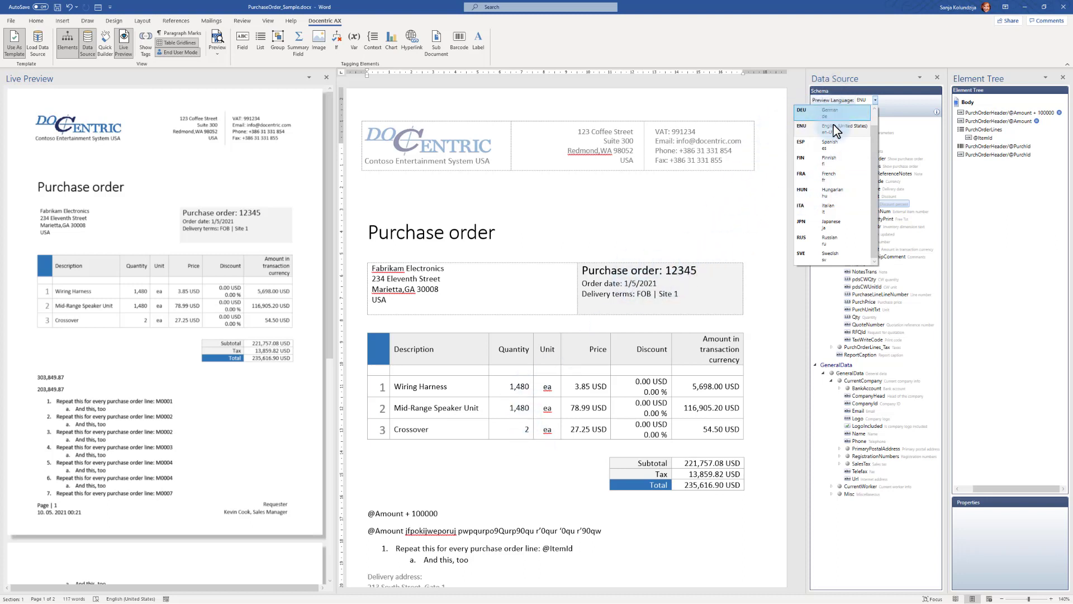
left_click(779, 360)
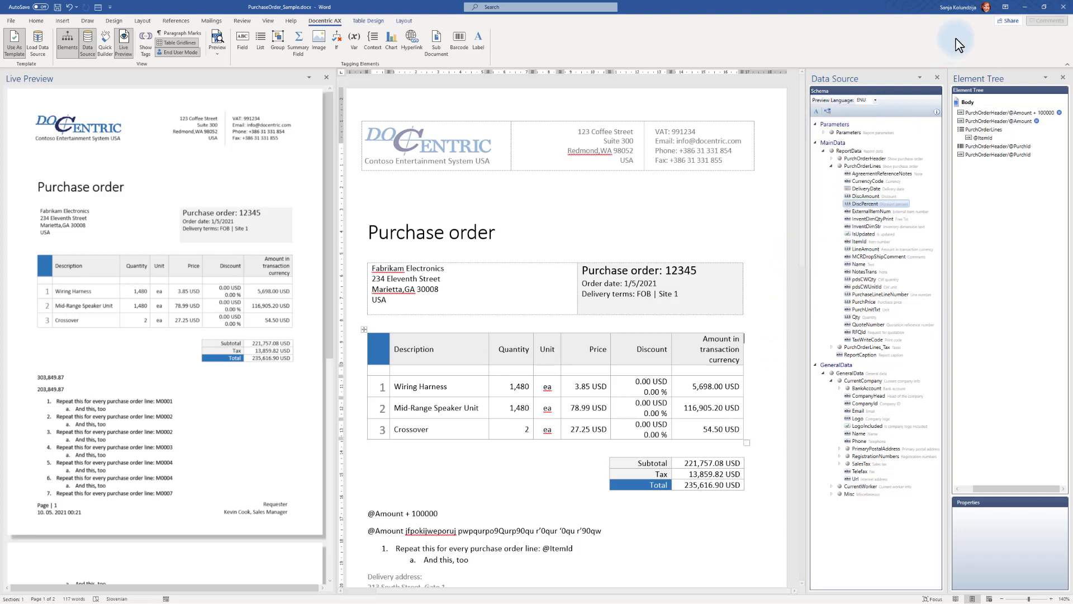
left_click(1025, 7)
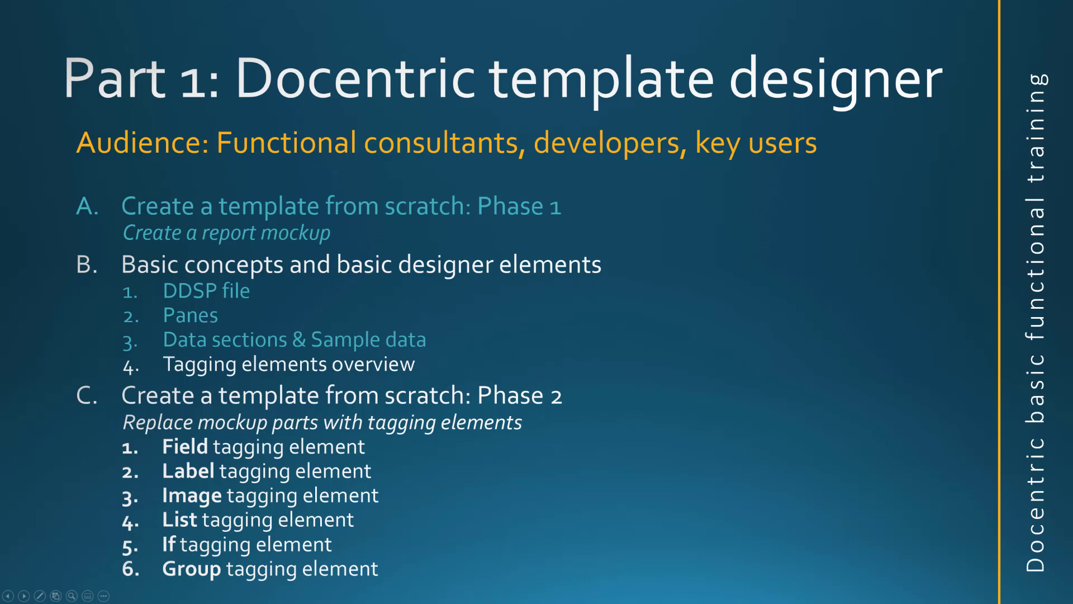
key("Right")
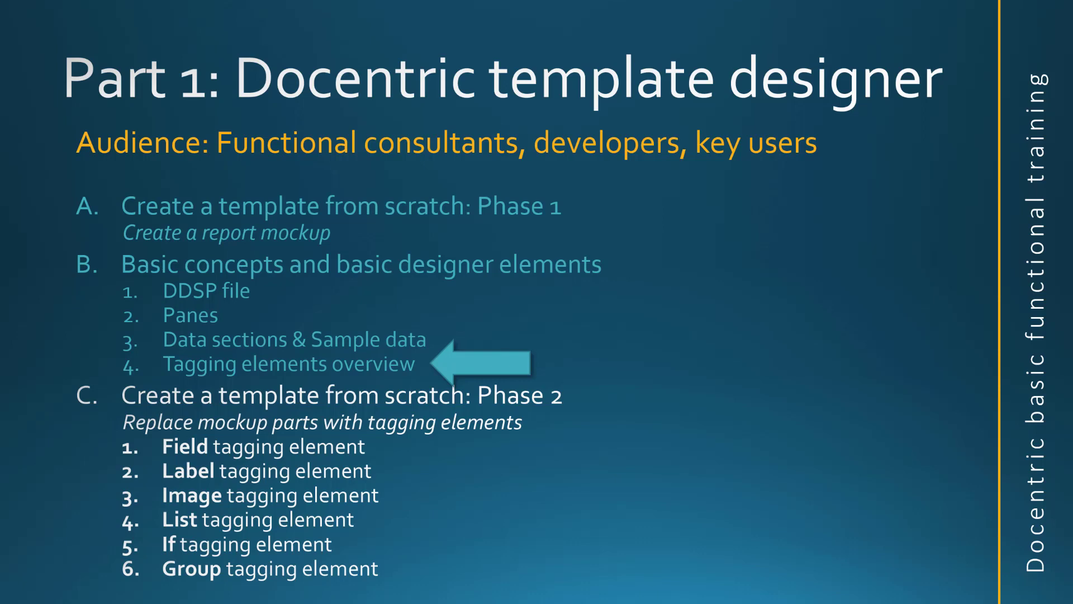
key("Right")
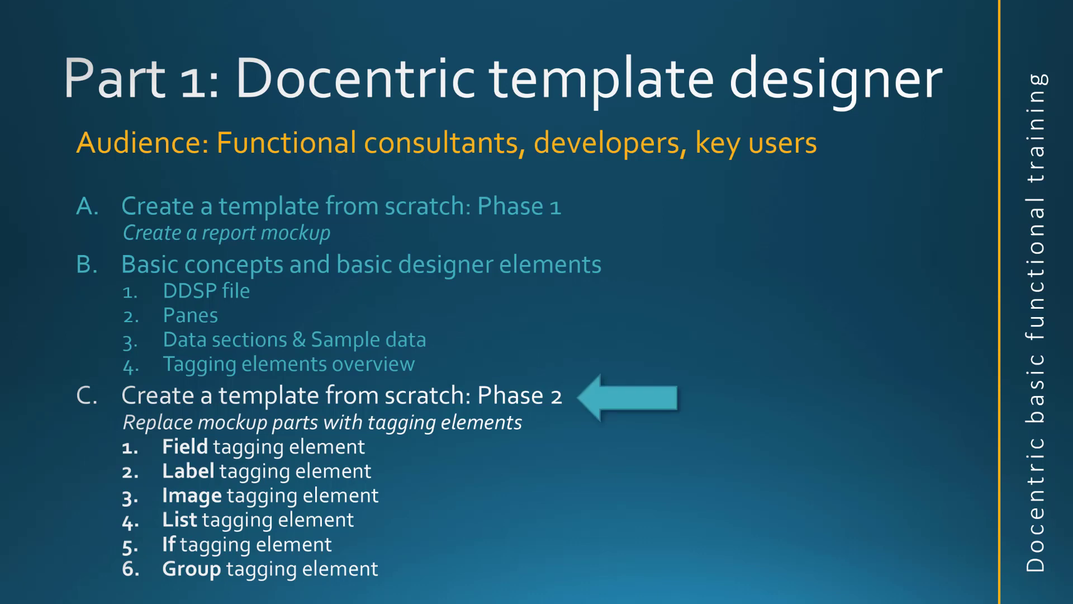